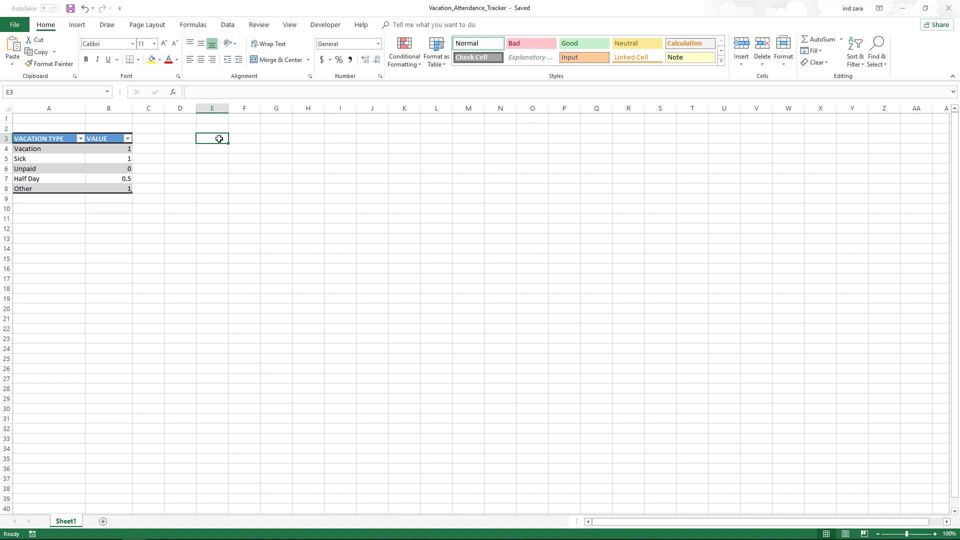
Enable the Developer tab on the ribbon through Excel Options' Customize Ribbon settings
left_click_drag(219, 138, 222, 197)
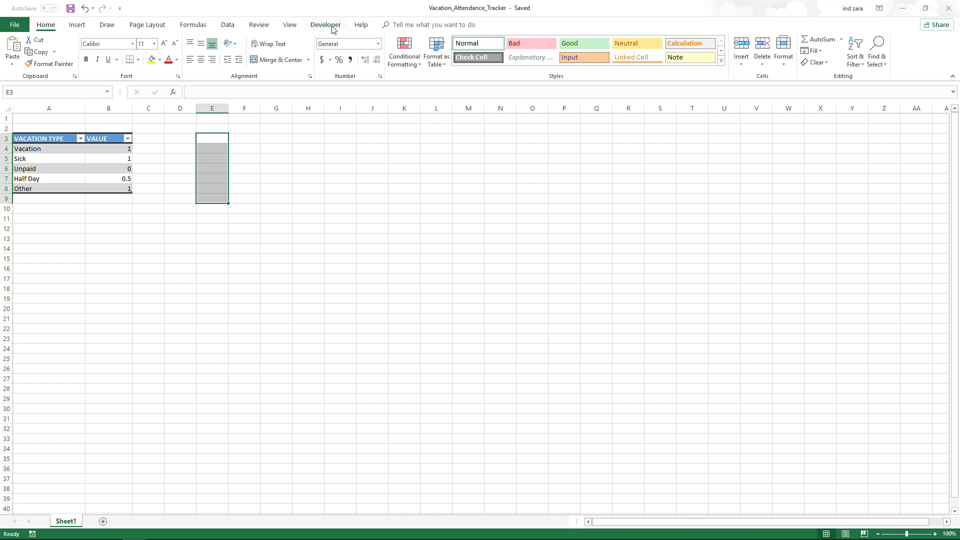
left_click(22, 26)
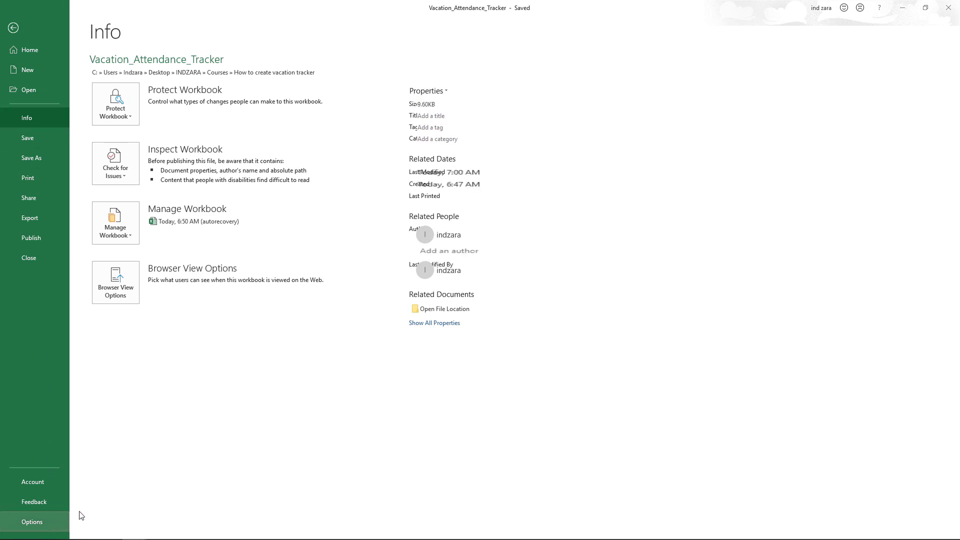
left_click(65, 521)
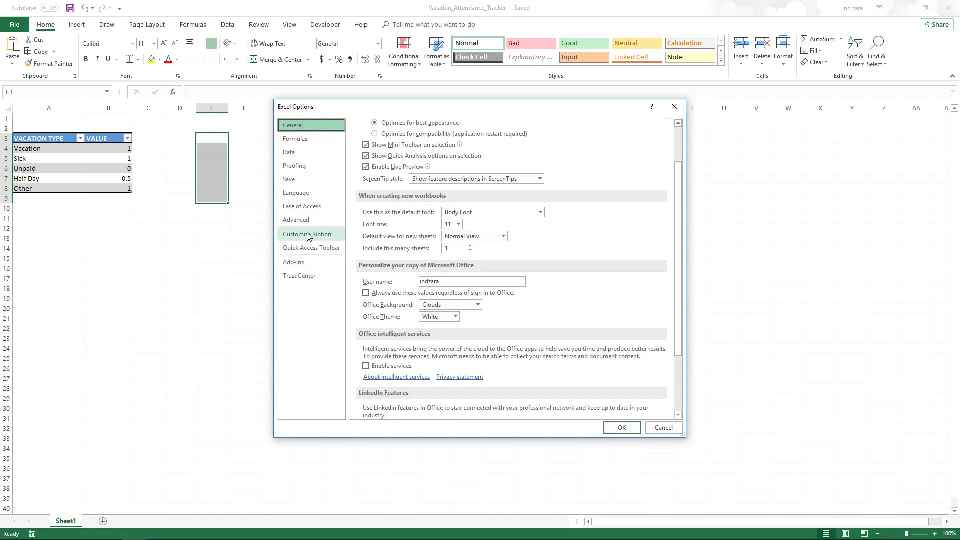
left_click(308, 236)
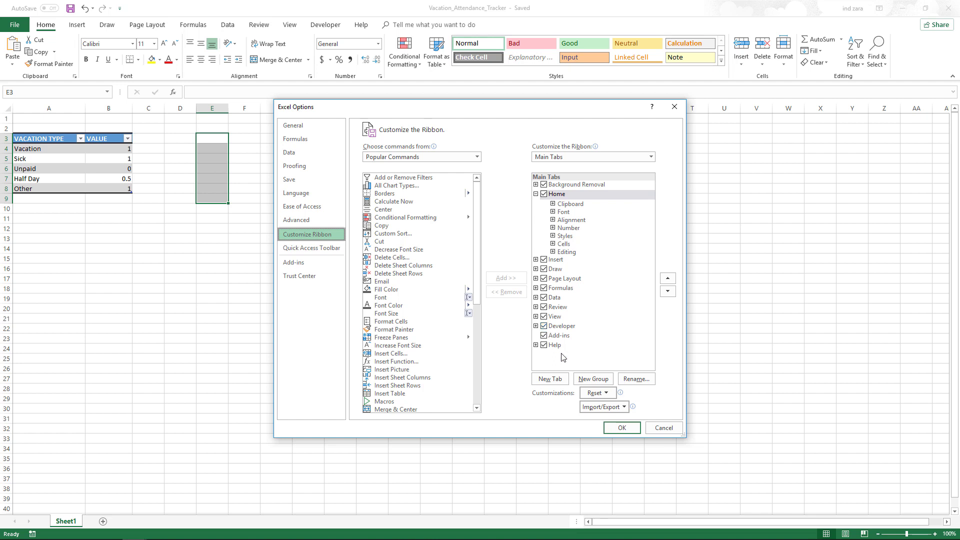
left_click(611, 433)
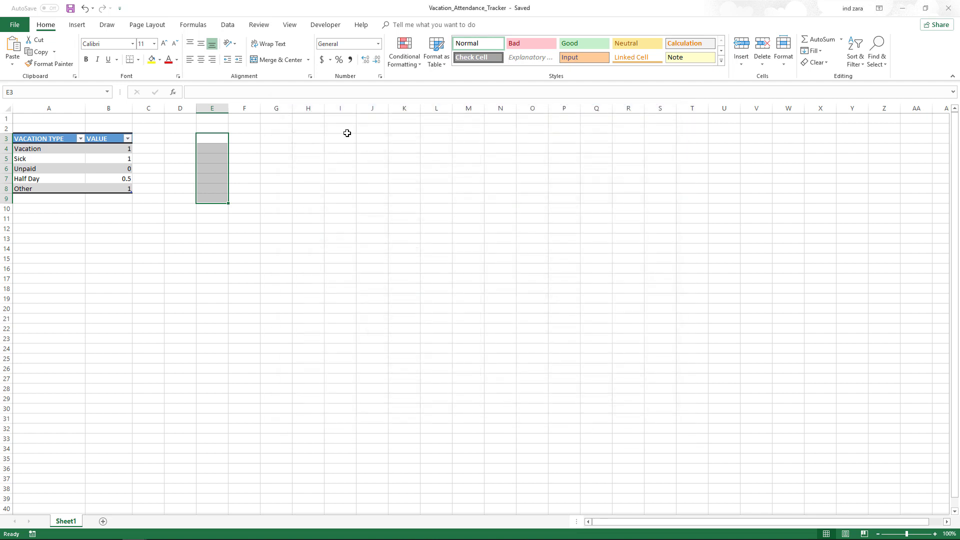
Enter the DAY header in E3 and fill Sunday through Saturday down E4:E10
left_click(334, 25)
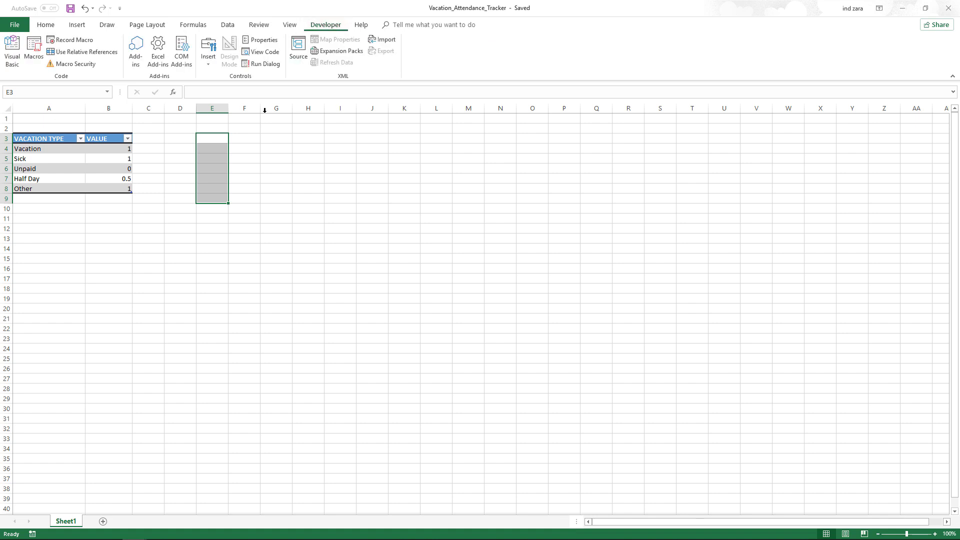
left_click(218, 140)
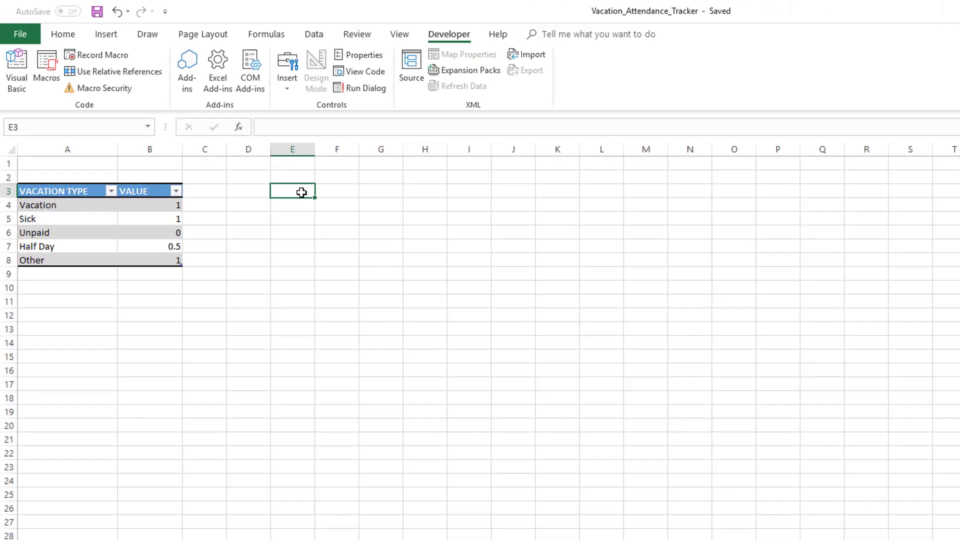
type("DAY")
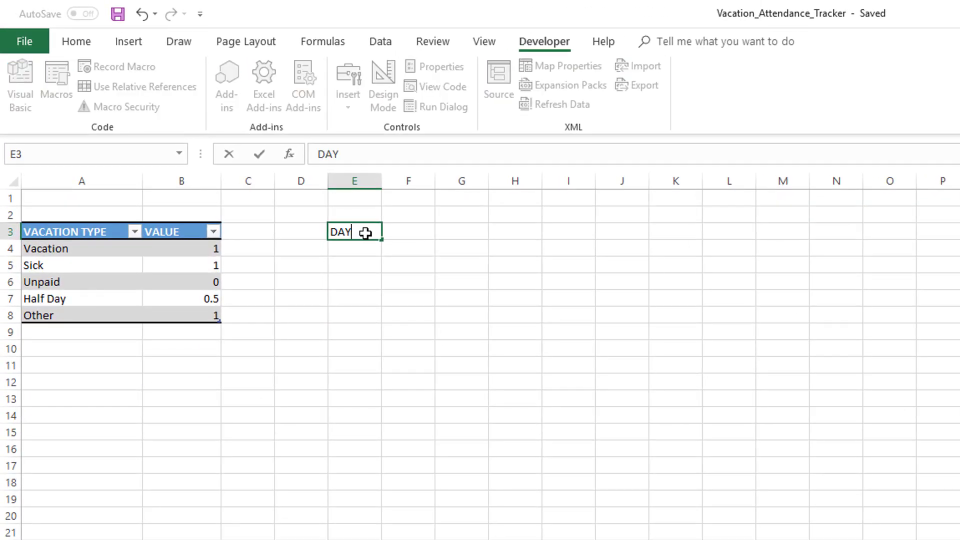
key("Return")
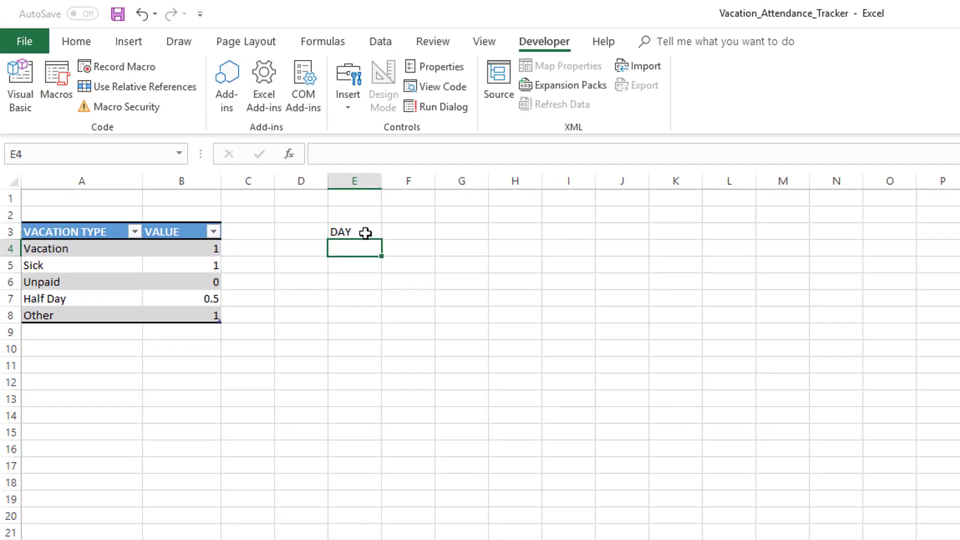
type("Sunday")
key("Return")
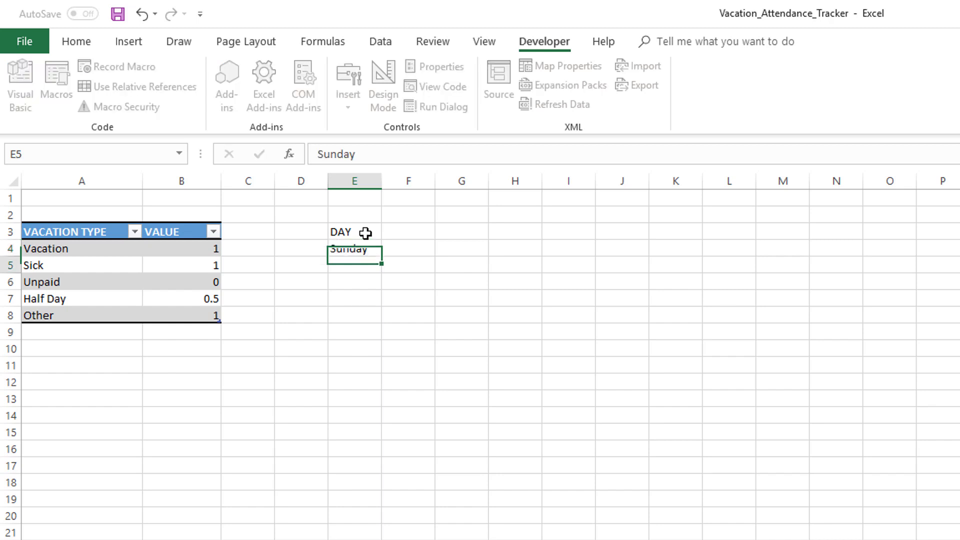
left_click(372, 247)
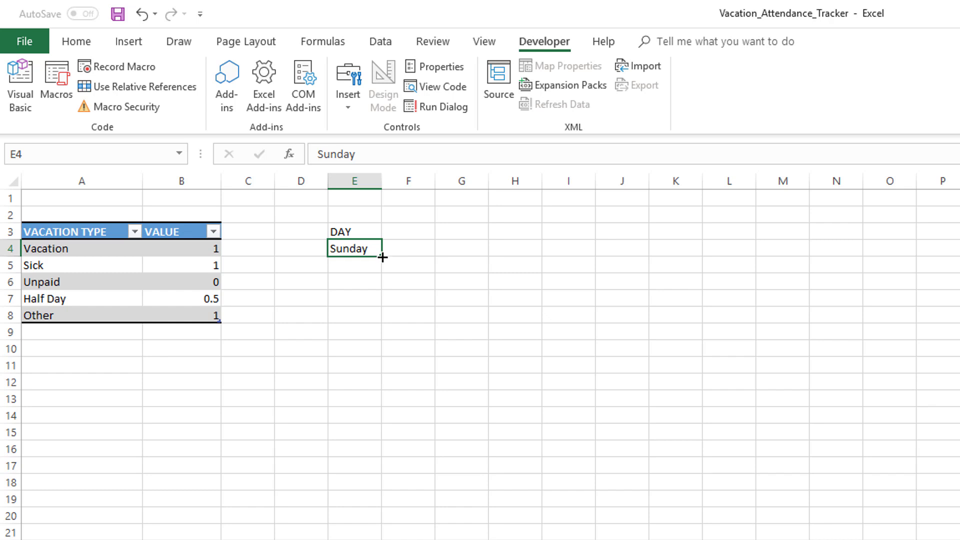
left_click_drag(382, 257, 379, 355)
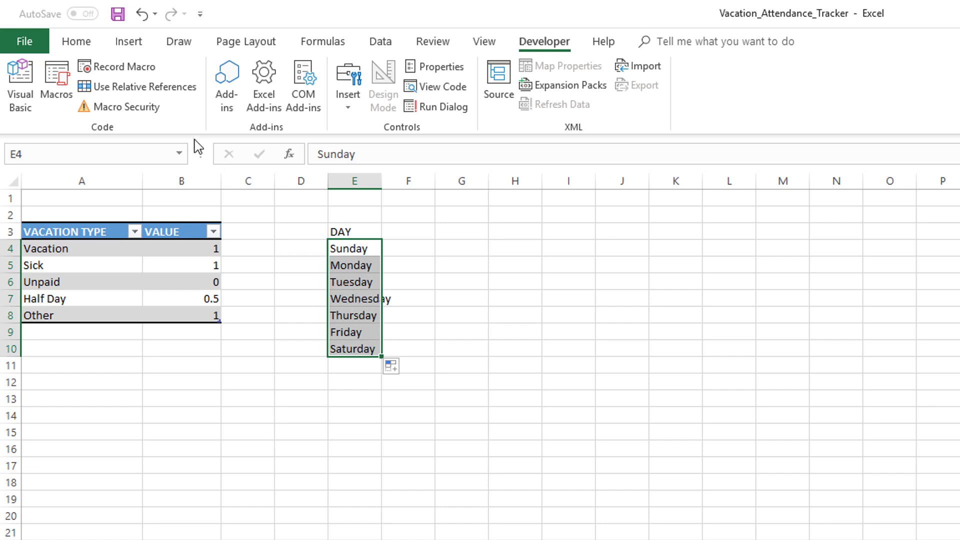
Right-align the day names and widen column E to fit Wednesday
left_click(78, 46)
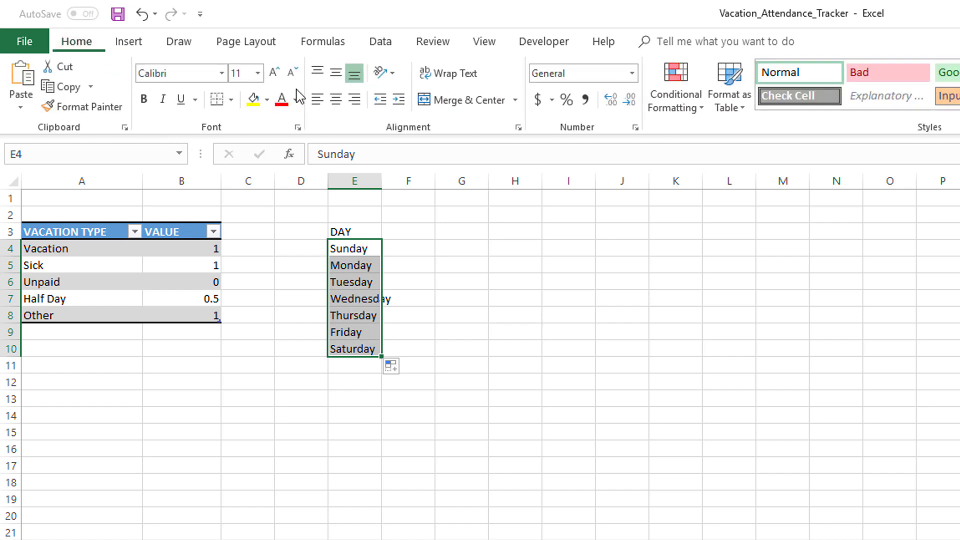
left_click(360, 100)
left_click_drag(380, 187, 406, 188)
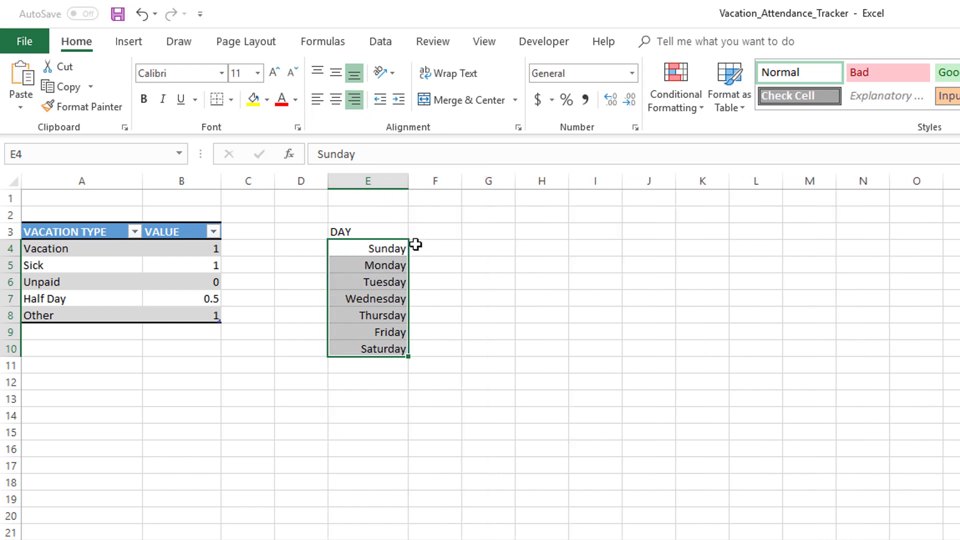
left_click(441, 250)
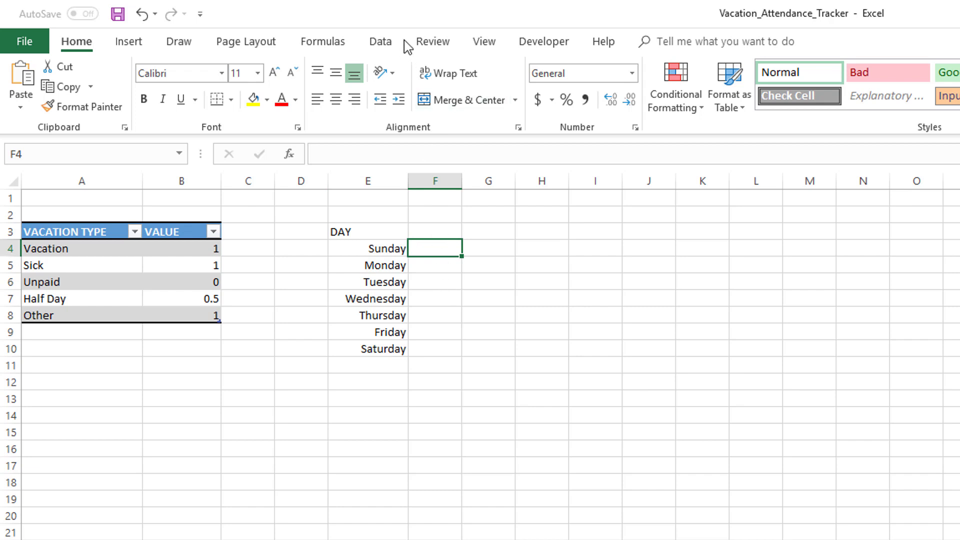
Draw a Form Controls check box in cell F4 beside Sunday
left_click(549, 42)
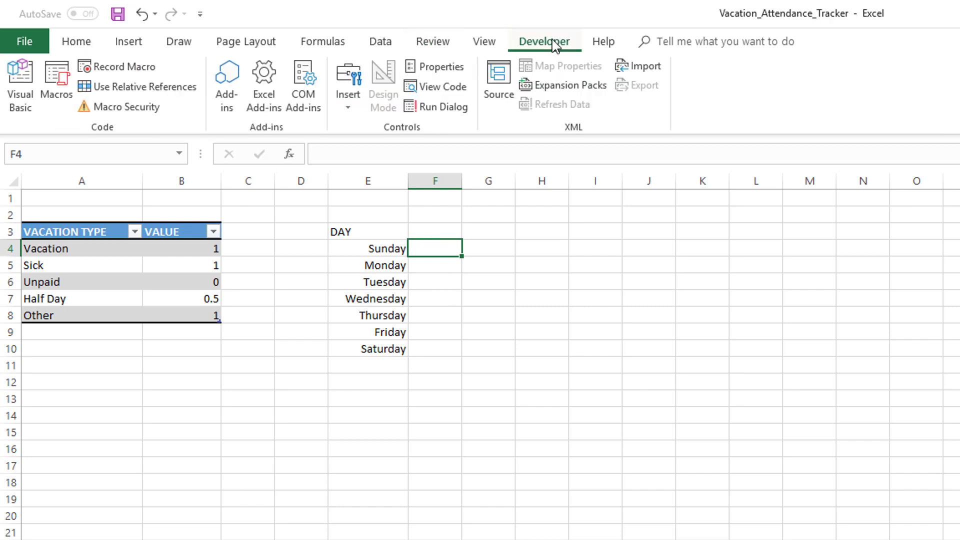
left_click(348, 100)
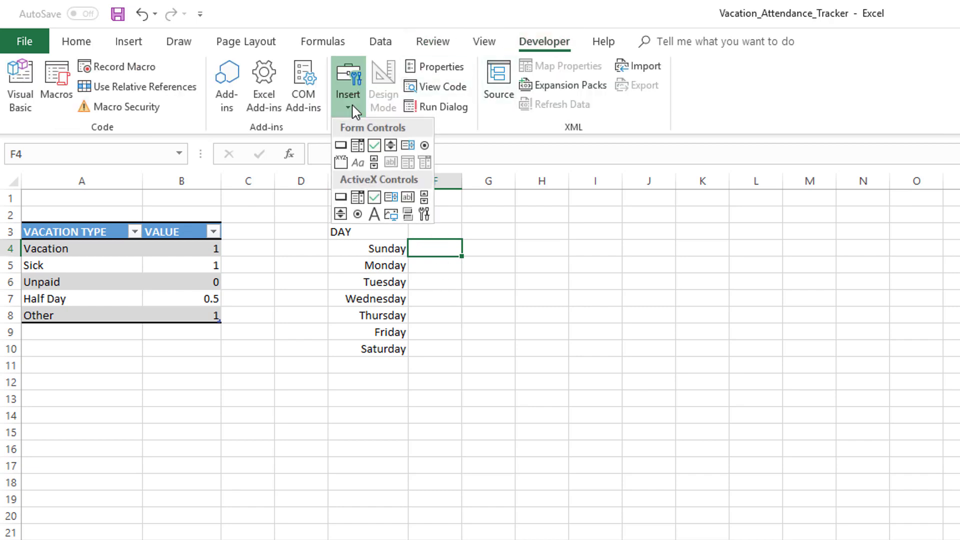
left_click(375, 146)
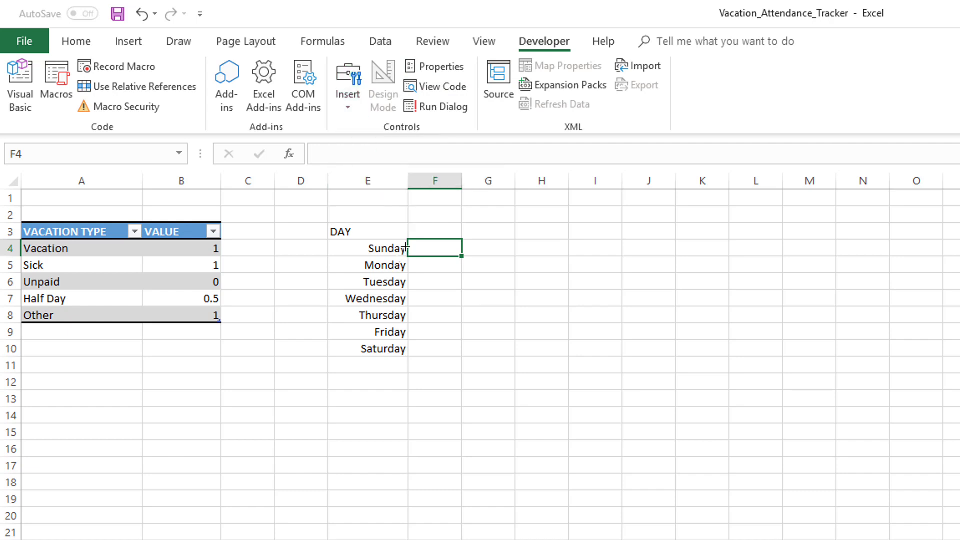
mouse_move(419, 246)
left_mouse_down()
mouse_move(437, 262)
mouse_move(428, 256)
left_mouse_up()
Delete the check box's caption text so only the box remains
right_click(431, 262)
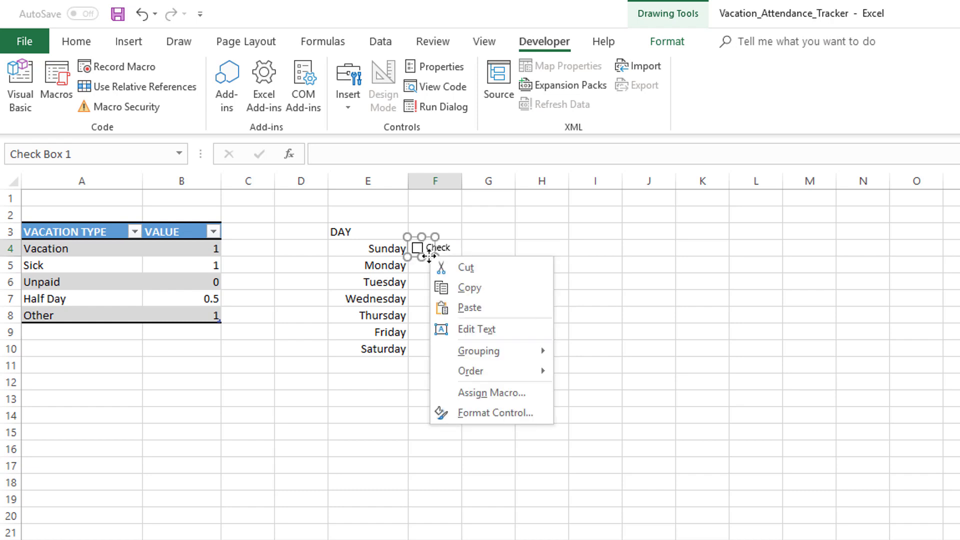
left_click(491, 330)
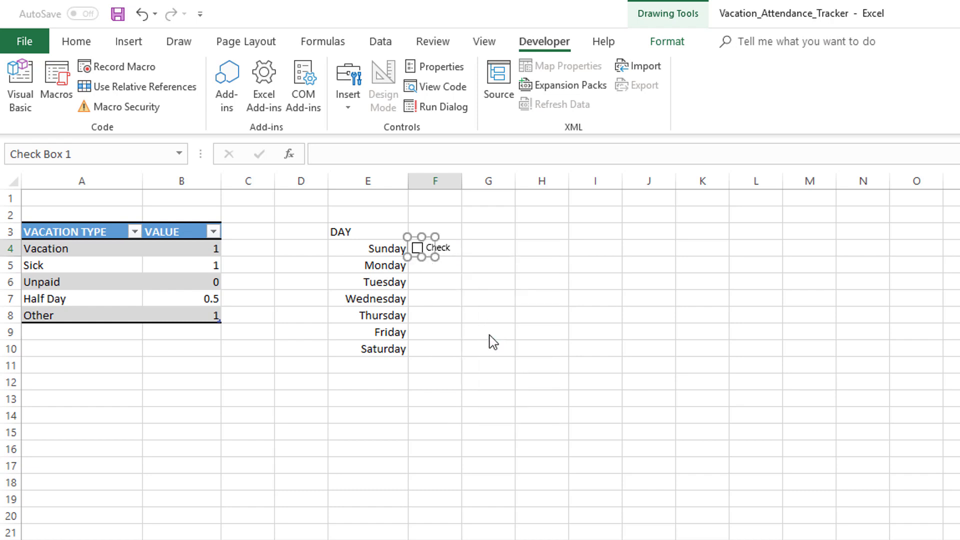
left_click_drag(428, 248, 458, 248)
key("BackSpace")
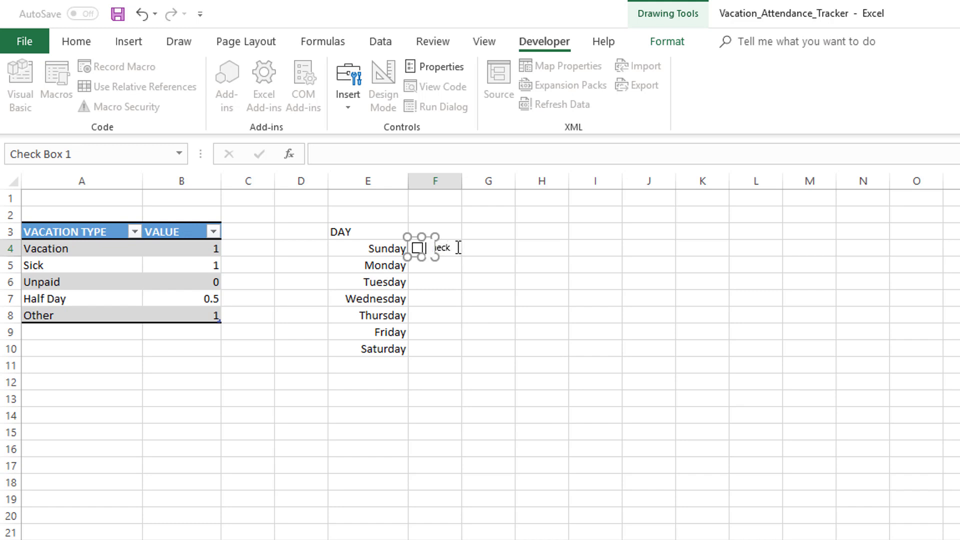
left_click(477, 308)
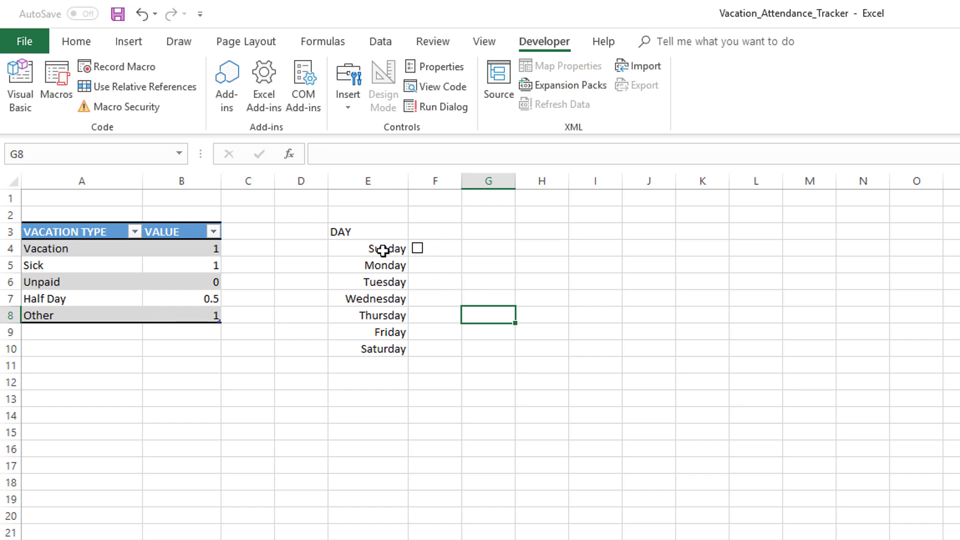
left_click_drag(386, 249, 386, 350)
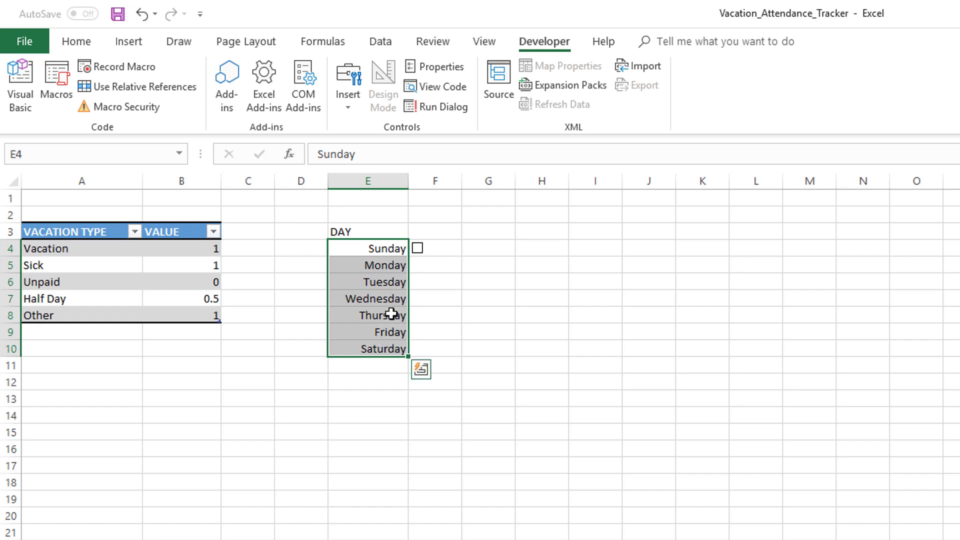
left_click(488, 248)
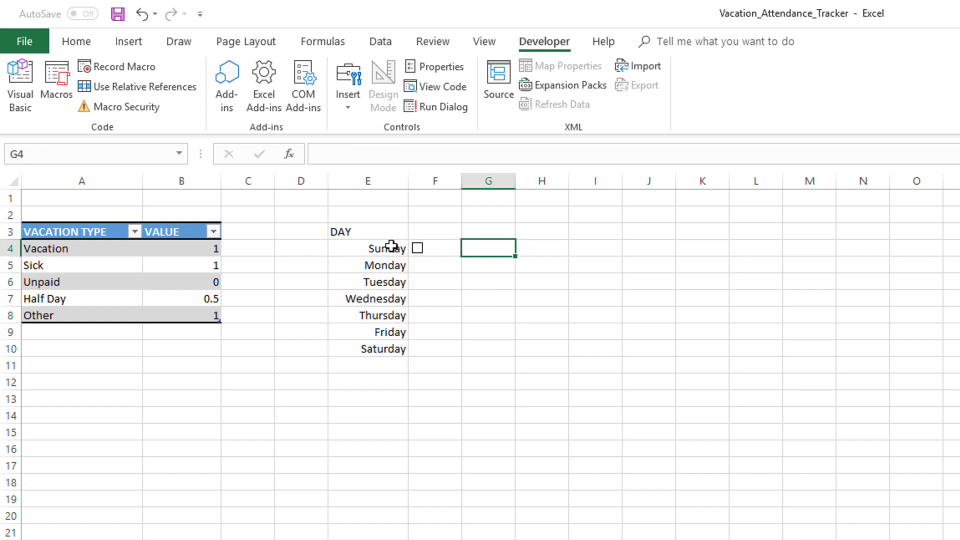
Set the Sunday check box's cell link to $F$4 in Format Control
right_click(423, 250)
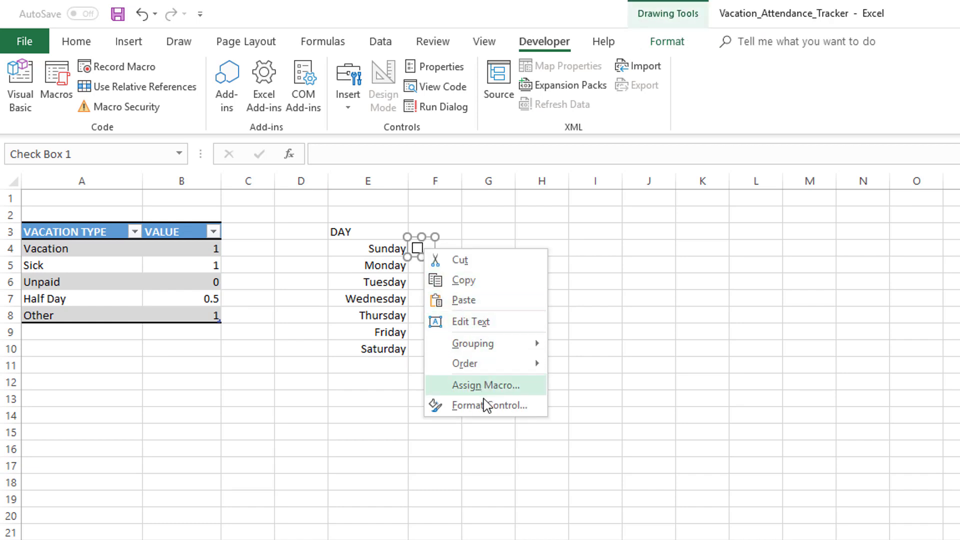
left_click(486, 406)
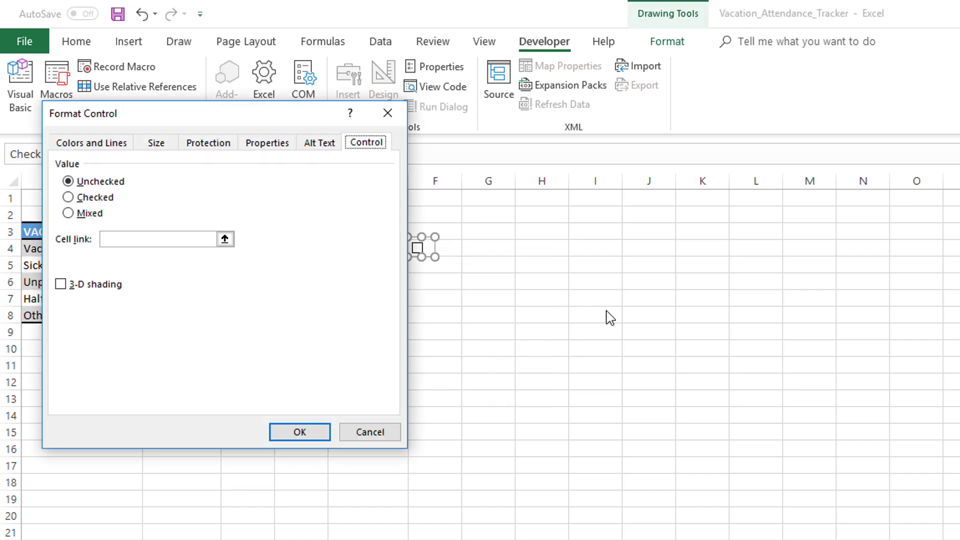
left_click_drag(288, 123, 685, 216)
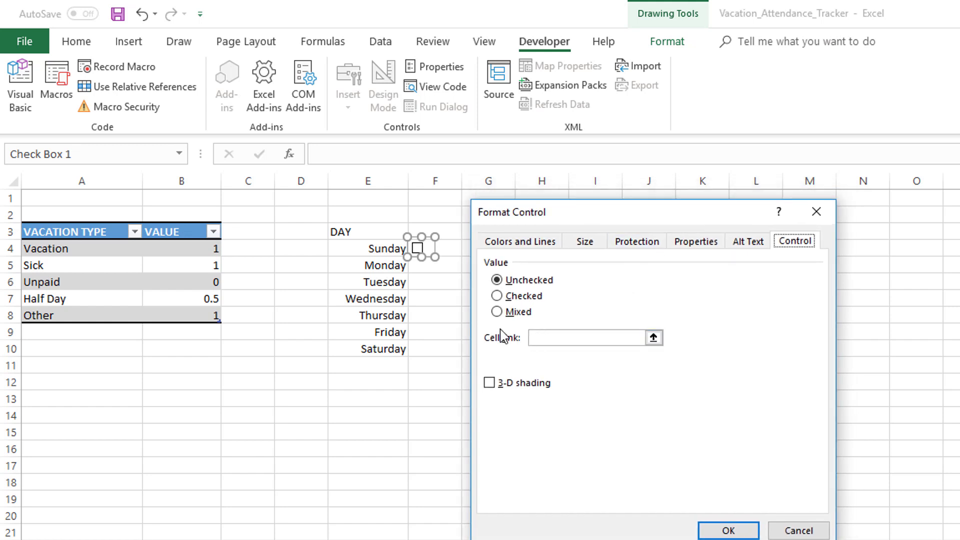
left_click(534, 337)
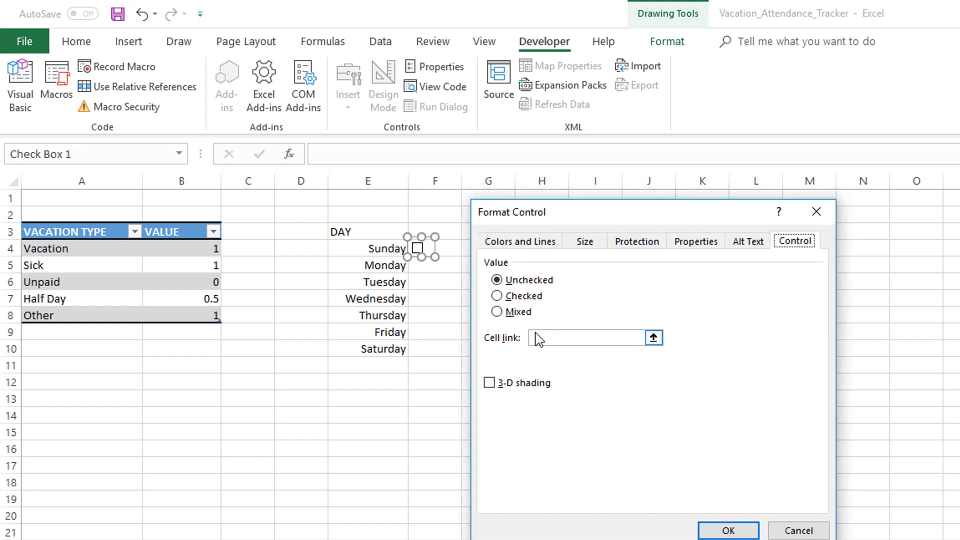
left_click(443, 246)
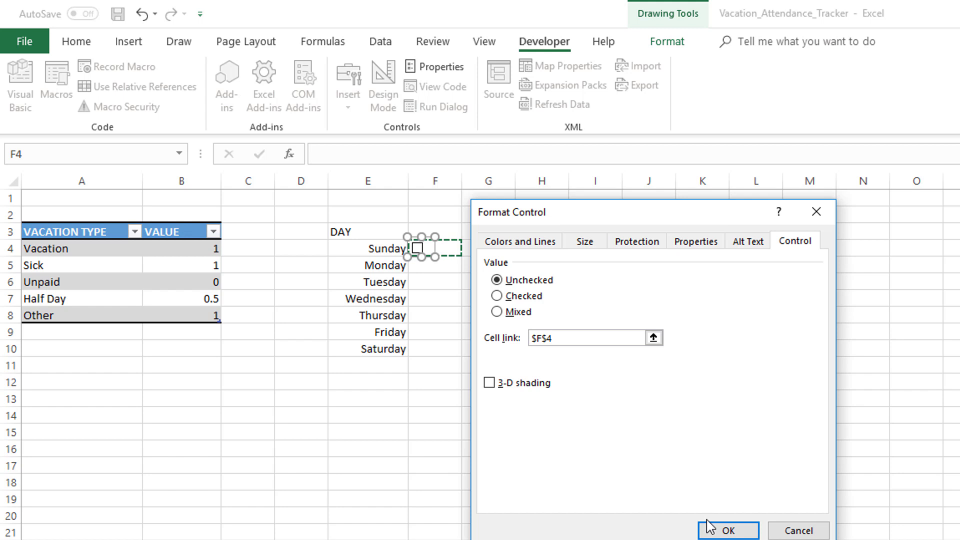
left_click(728, 531)
left_click(527, 308)
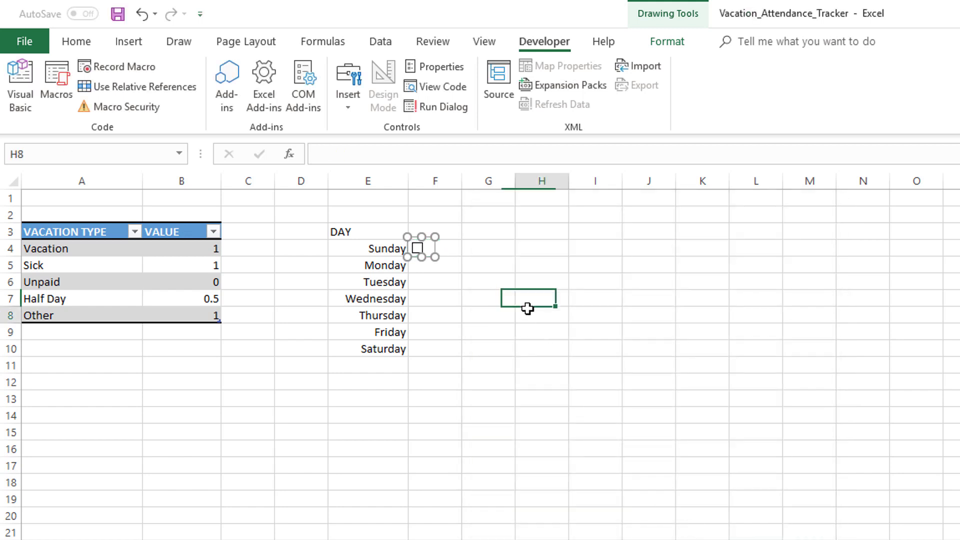
Widen column F and tick the Sunday check box so F4 shows TRUE
right_click(418, 250)
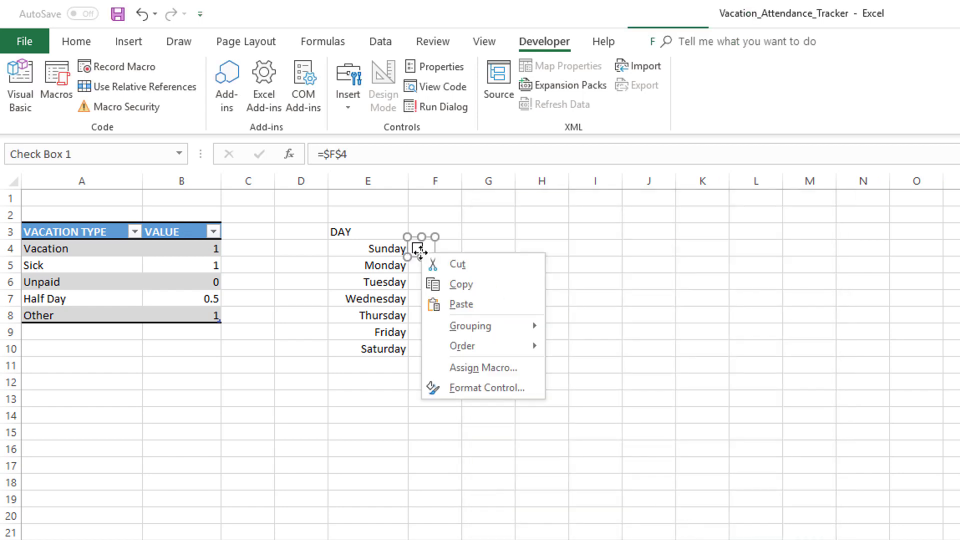
key("Escape")
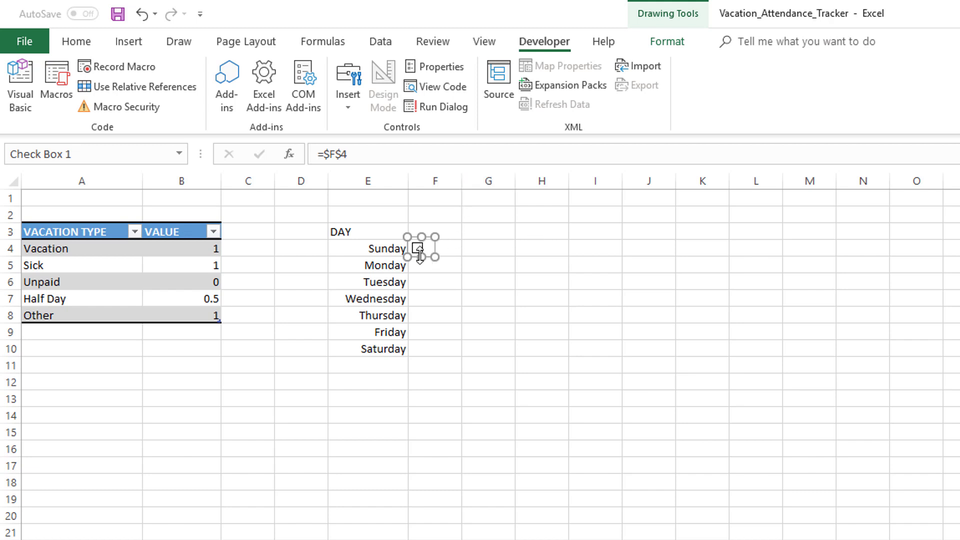
left_click(564, 265)
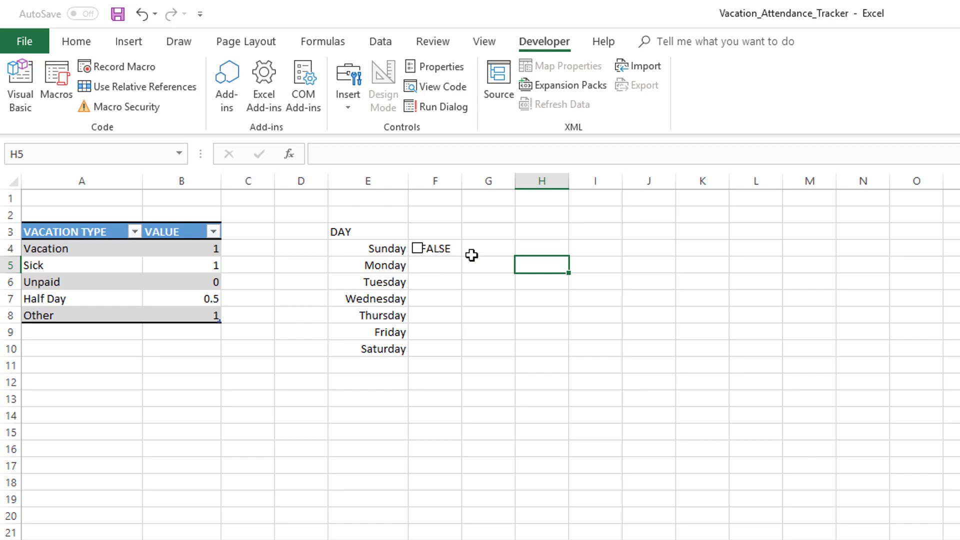
left_click_drag(466, 183, 476, 183)
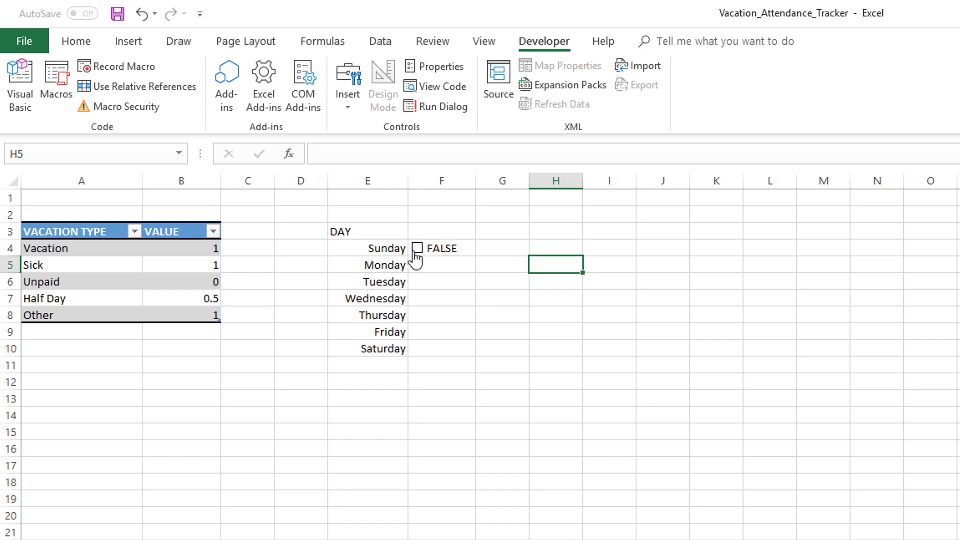
left_click(416, 258)
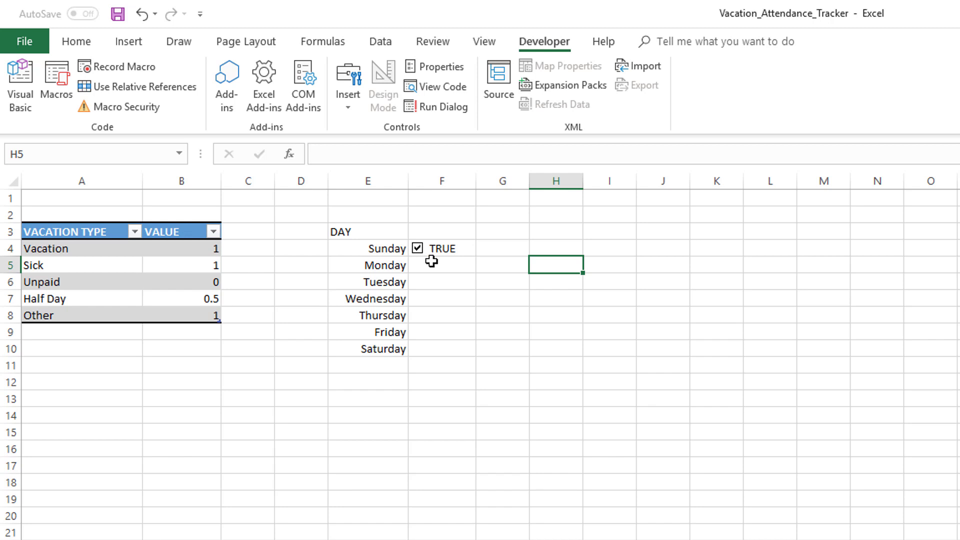
left_click(444, 233)
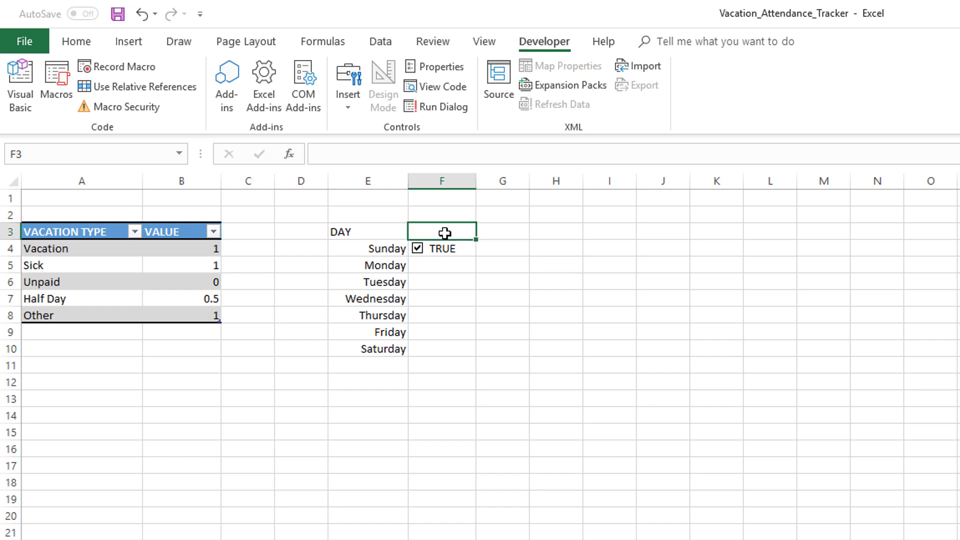
Enter the WEEKEND header in cell F3
type("WEE")
type("KEND")
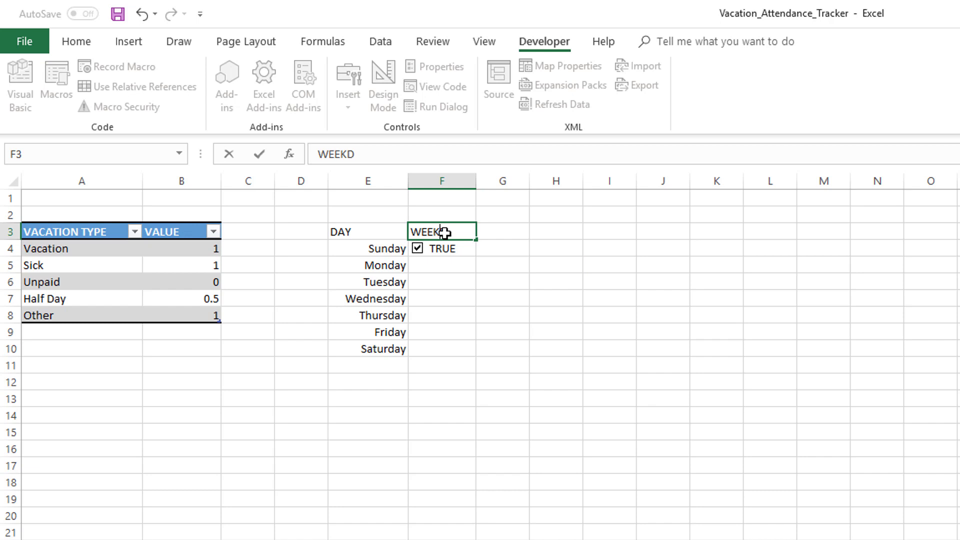
key("BackSpace")
type("END")
key("Return")
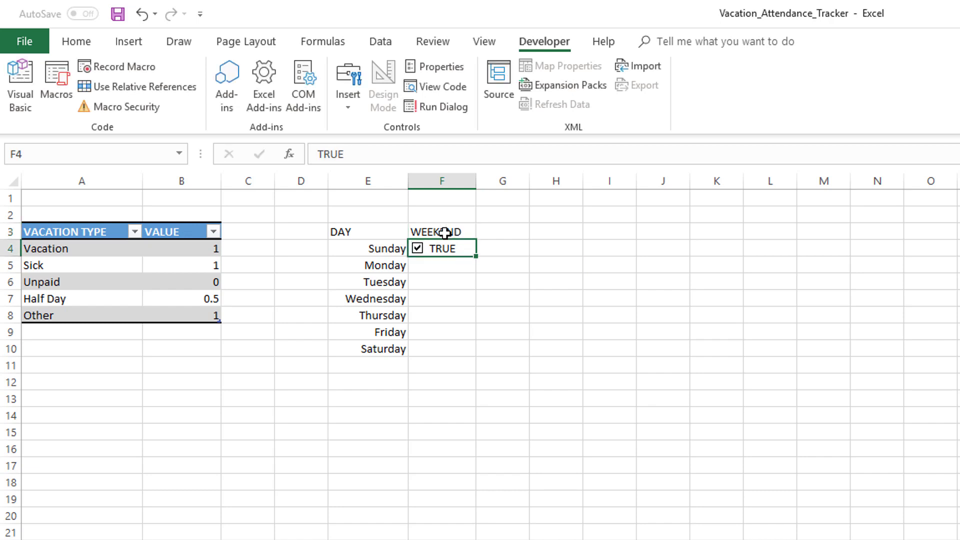
Copy the ticked Sunday check box from F4 into F5:F10
right_click(449, 249)
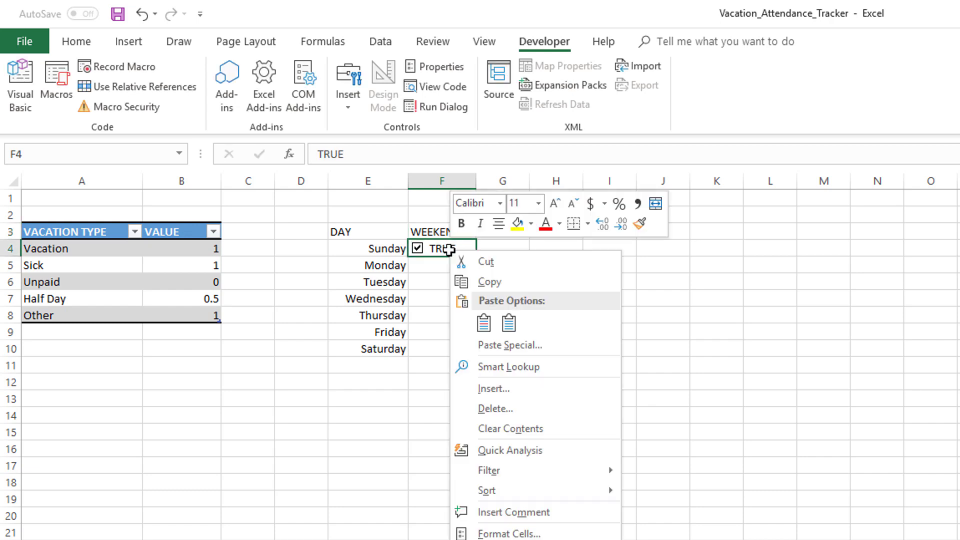
left_click(462, 281)
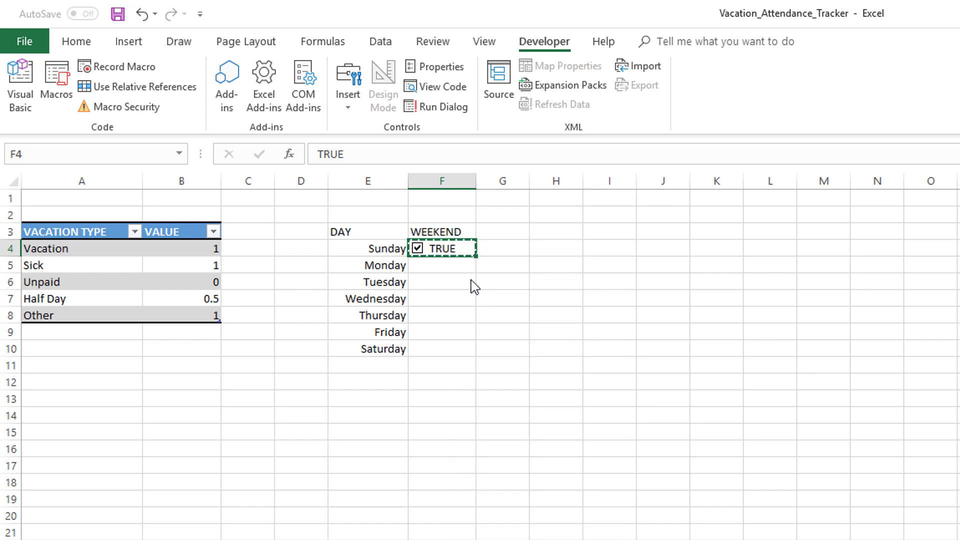
left_click_drag(466, 262, 461, 350)
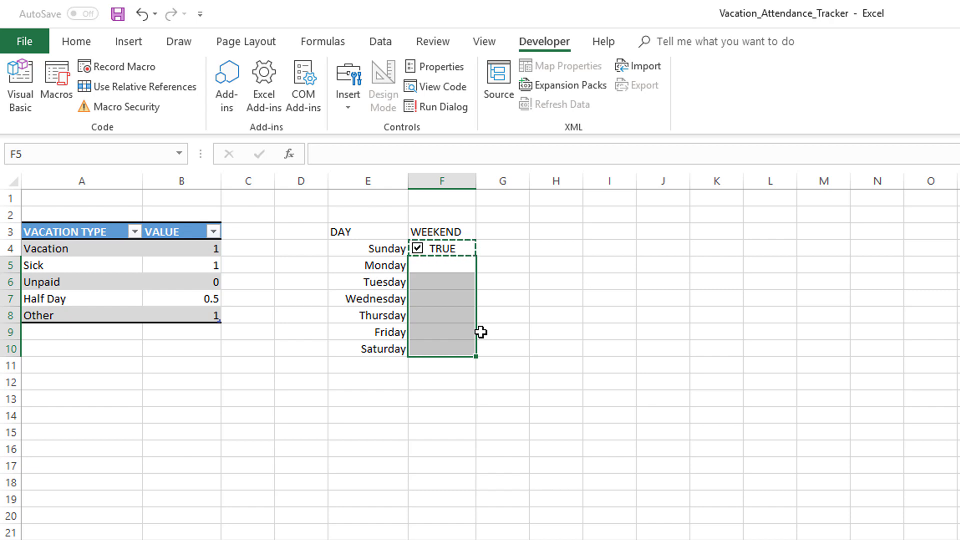
key("ctrl+v")
left_click(522, 276)
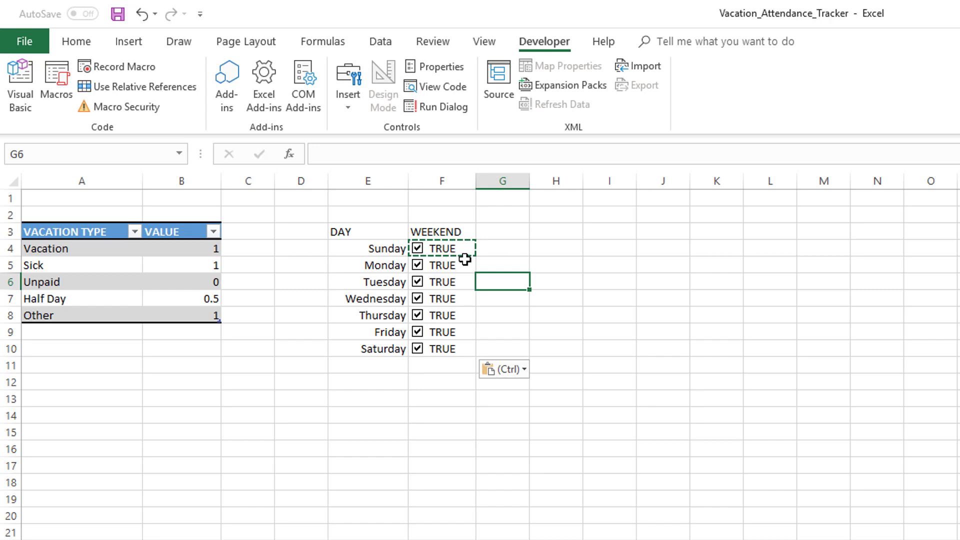
Relink Monday's check box to cell $F$5
left_click(533, 263)
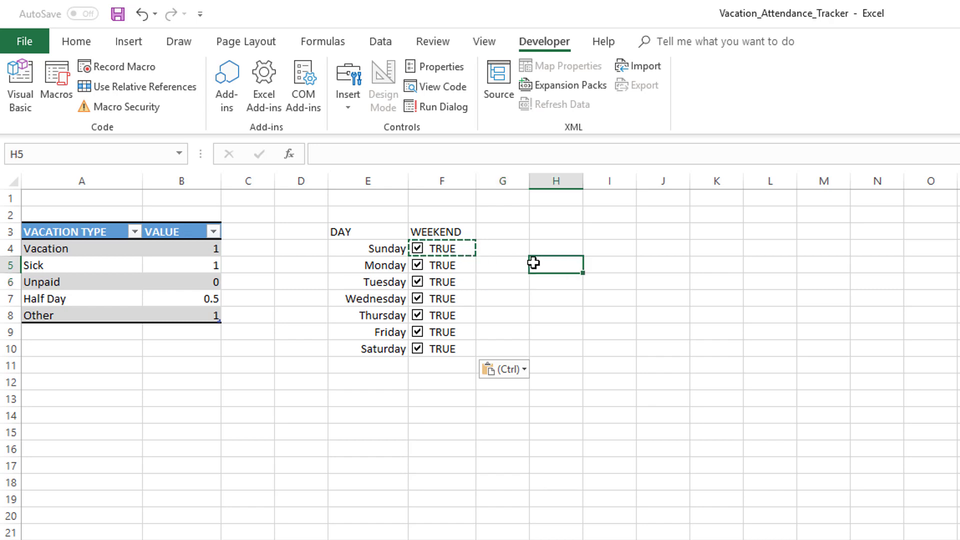
right_click(418, 268)
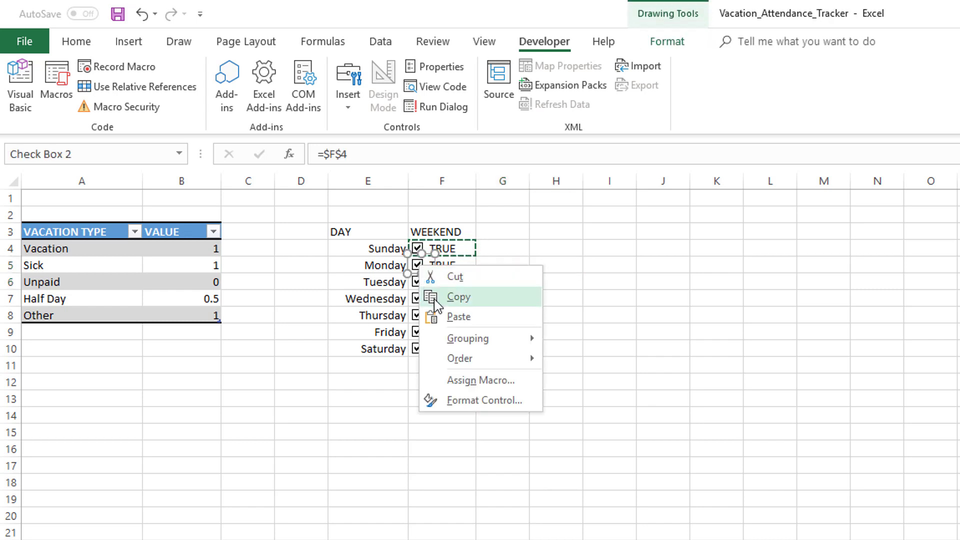
left_click(473, 405)
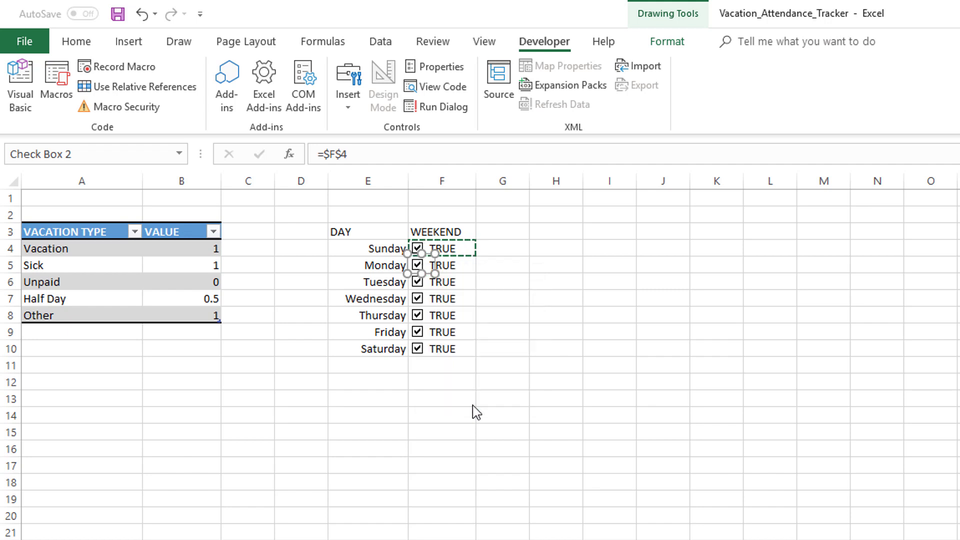
left_click_drag(649, 225, 652, 224)
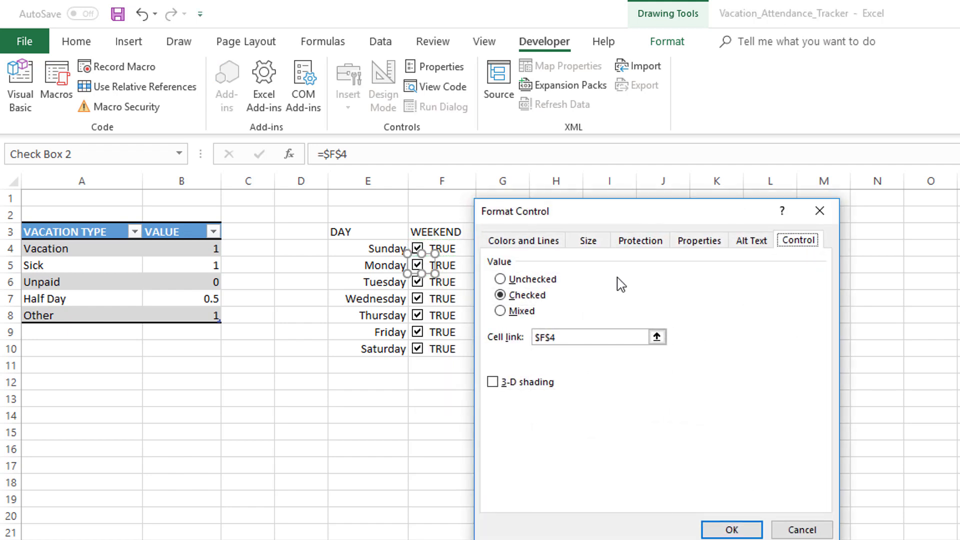
left_click(592, 338)
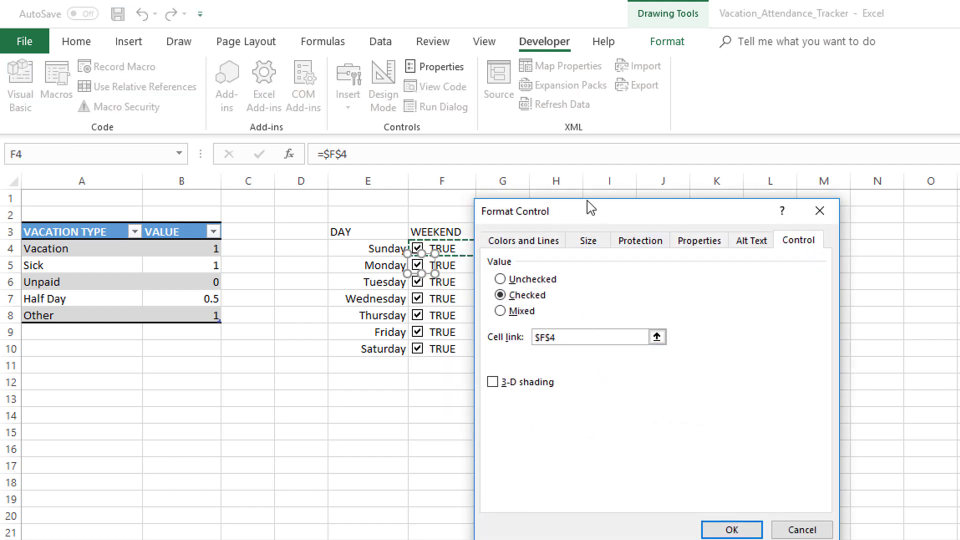
left_click_drag(543, 222, 569, 224)
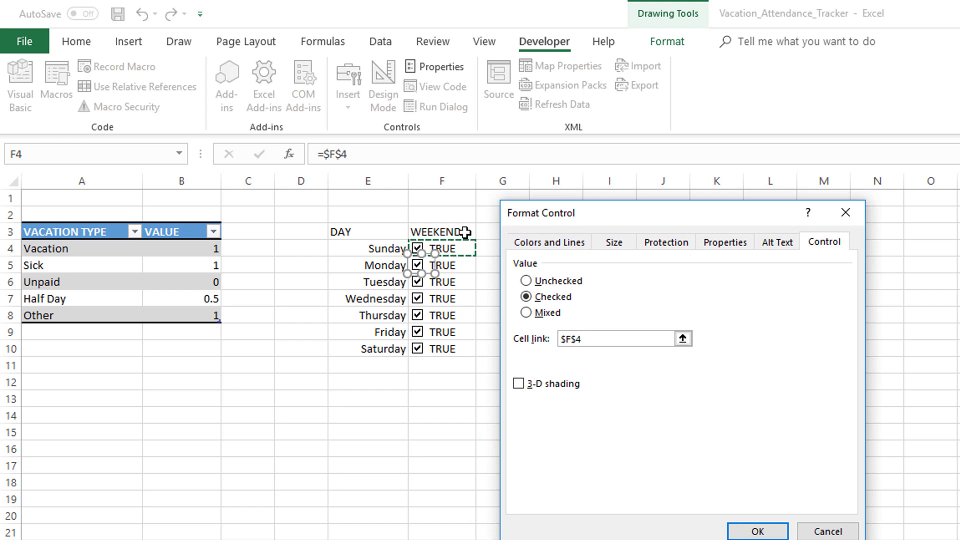
left_click(574, 339)
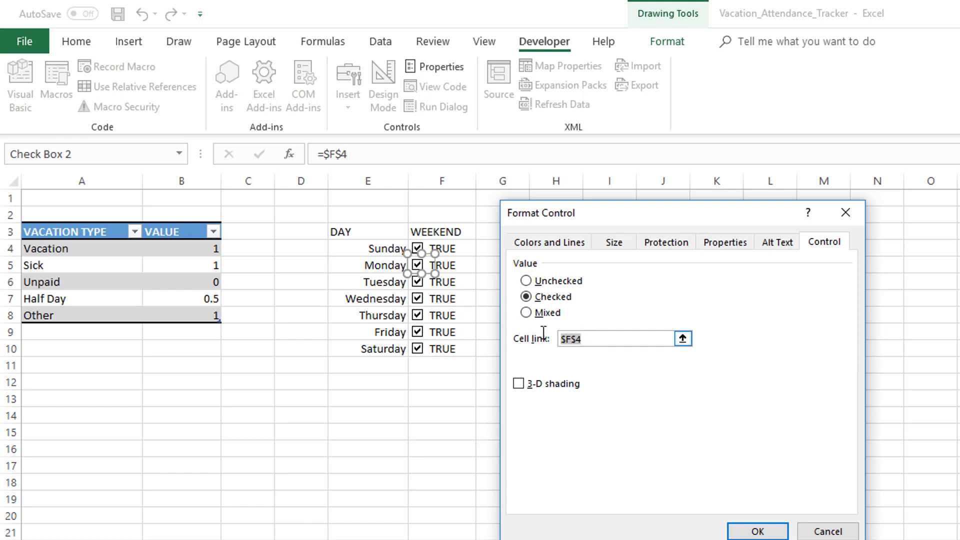
left_click(460, 262)
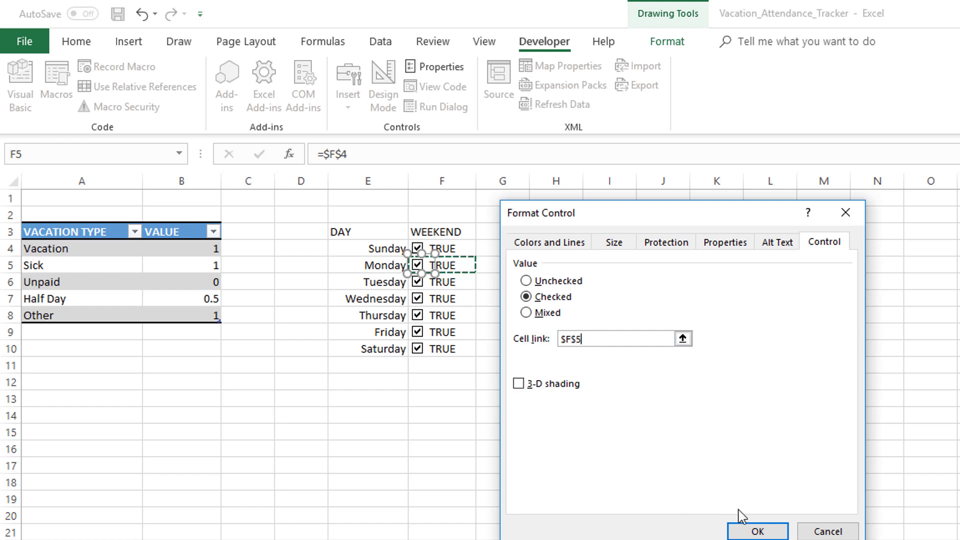
left_click(754, 529)
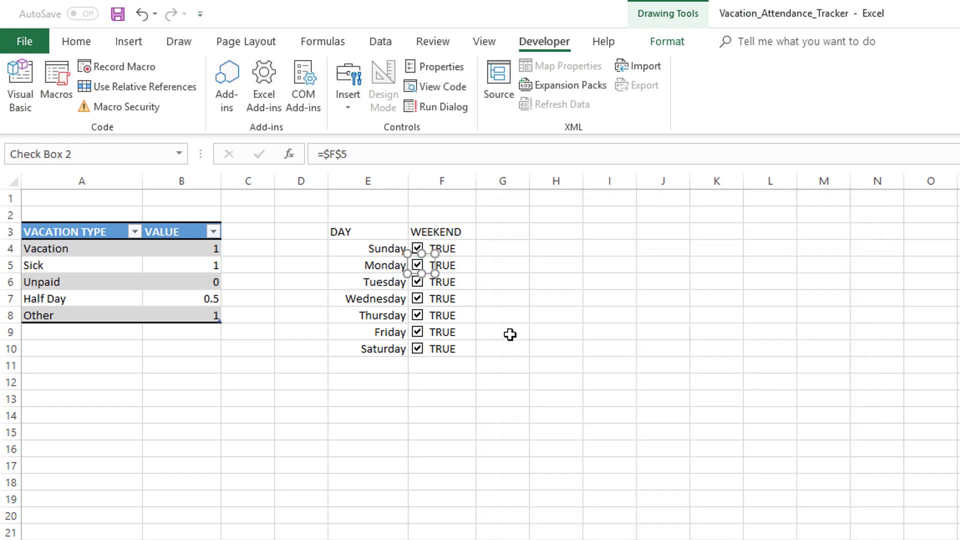
Relink Tuesday's check box to $F$6 and Wednesday's to $F$7
right_click(417, 281)
left_click(484, 416)
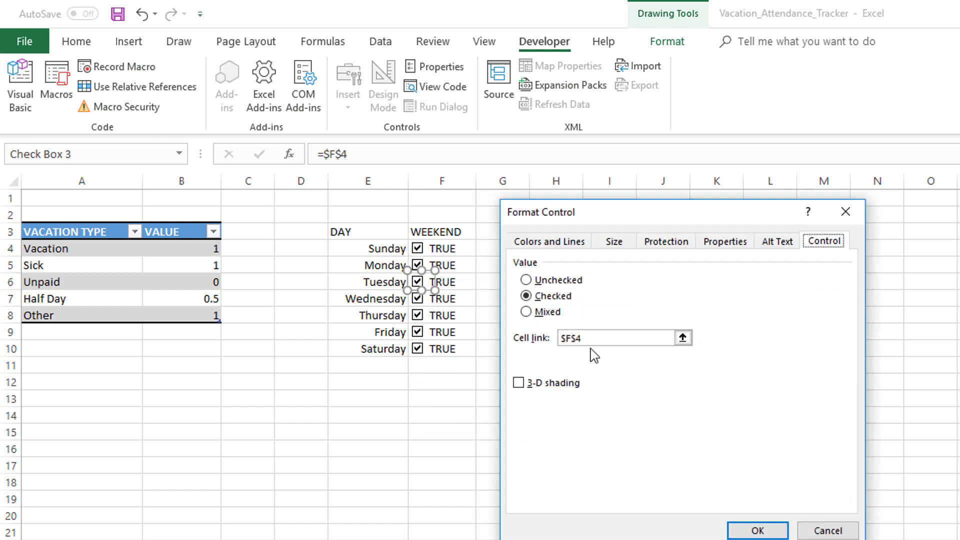
left_click(592, 337)
left_click(451, 282)
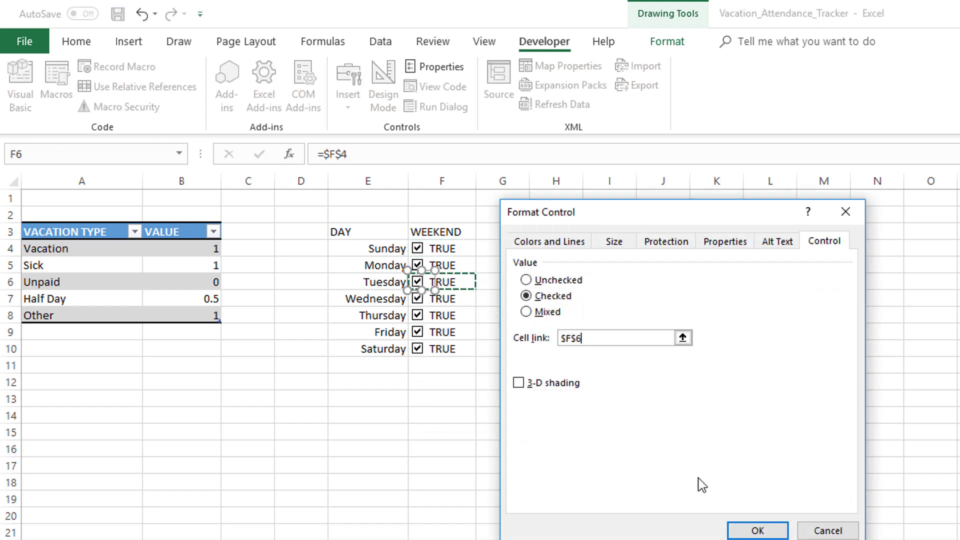
left_click(755, 529)
right_click(417, 297)
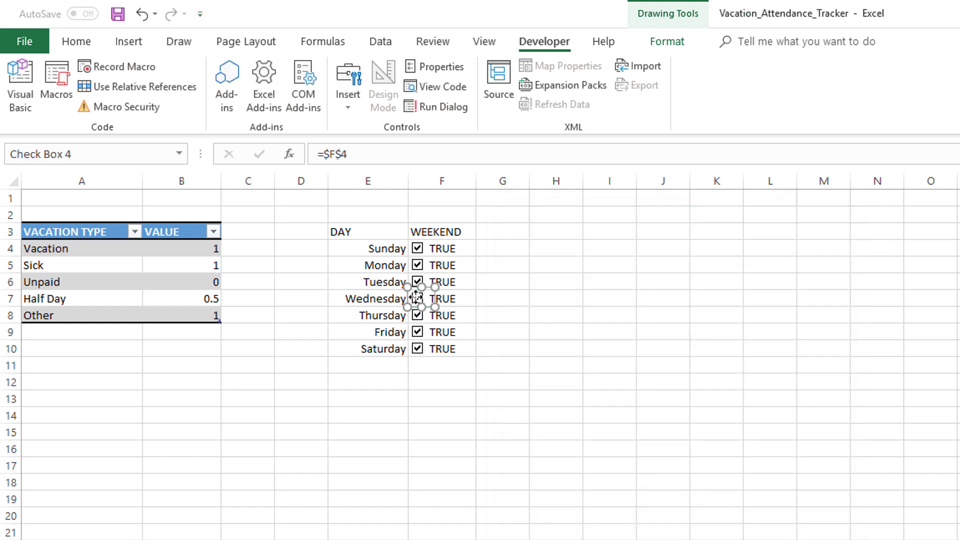
left_click(440, 431)
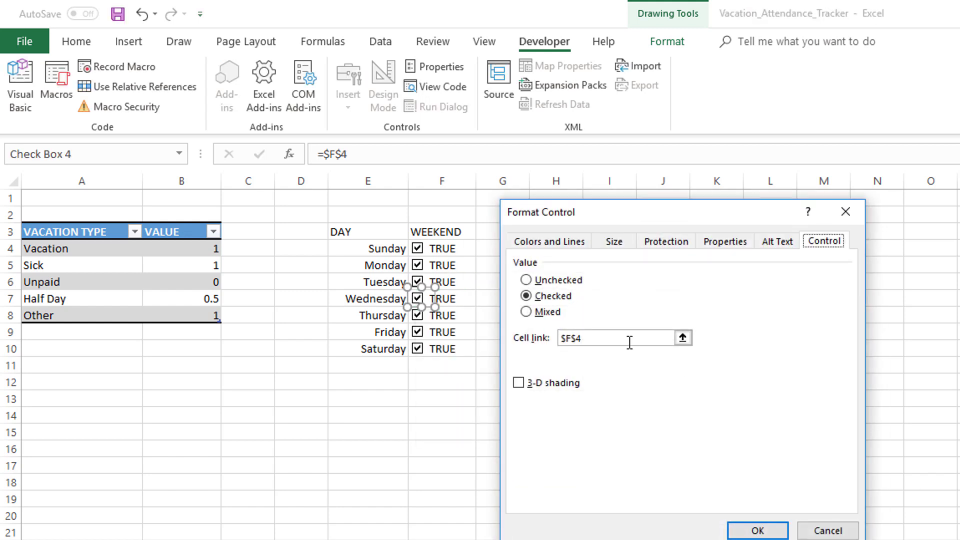
left_click(625, 338)
left_click(449, 296)
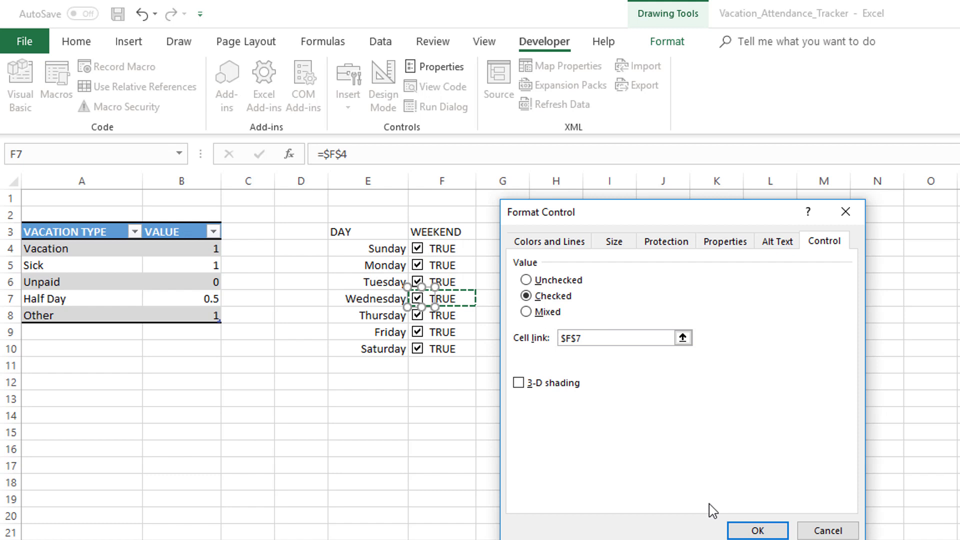
left_click(752, 529)
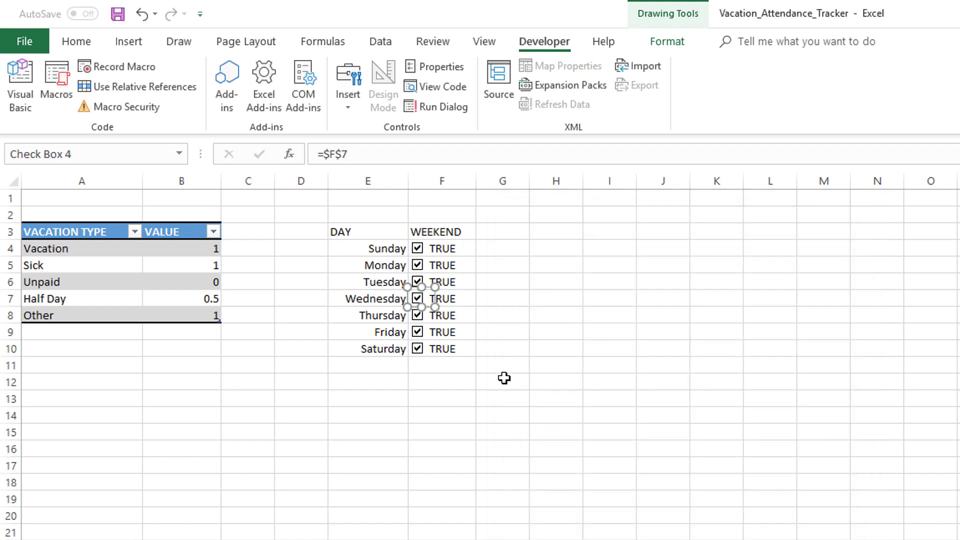
Relink Thursday's check box to $F$8 and Friday's to $F$9
right_click(418, 317)
left_click(554, 434)
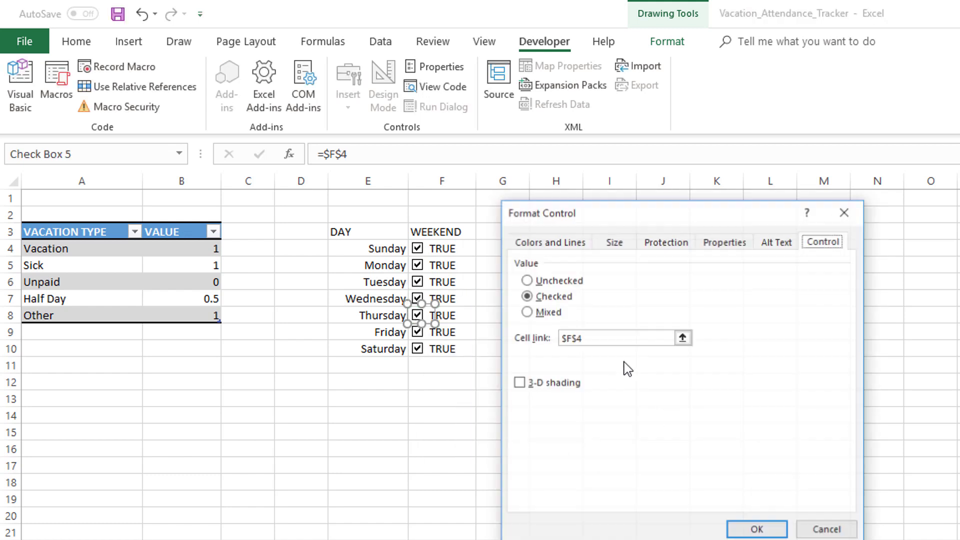
left_click(602, 339)
left_click(467, 314)
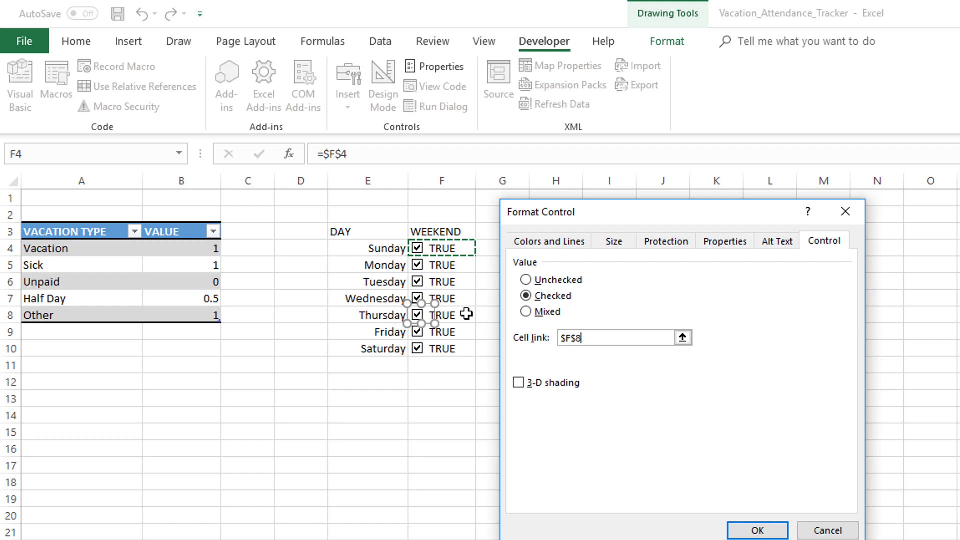
left_click(734, 525)
right_click(418, 325)
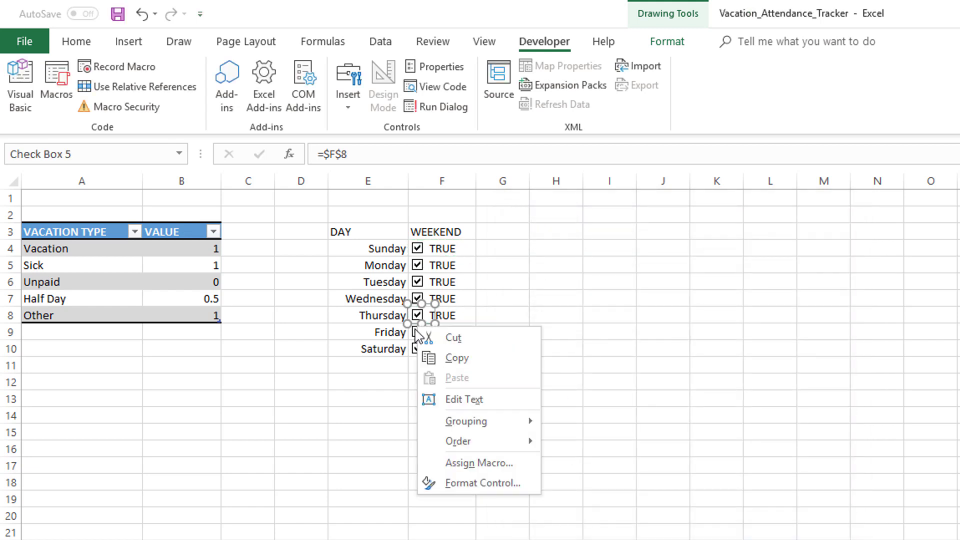
key("Escape")
right_click(418, 327)
left_click(495, 464)
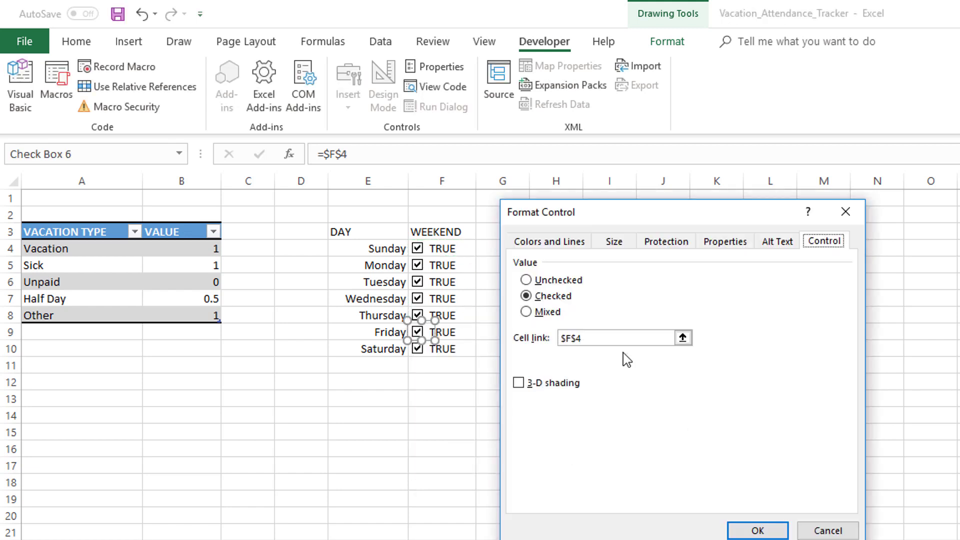
left_click(620, 339)
left_click(465, 332)
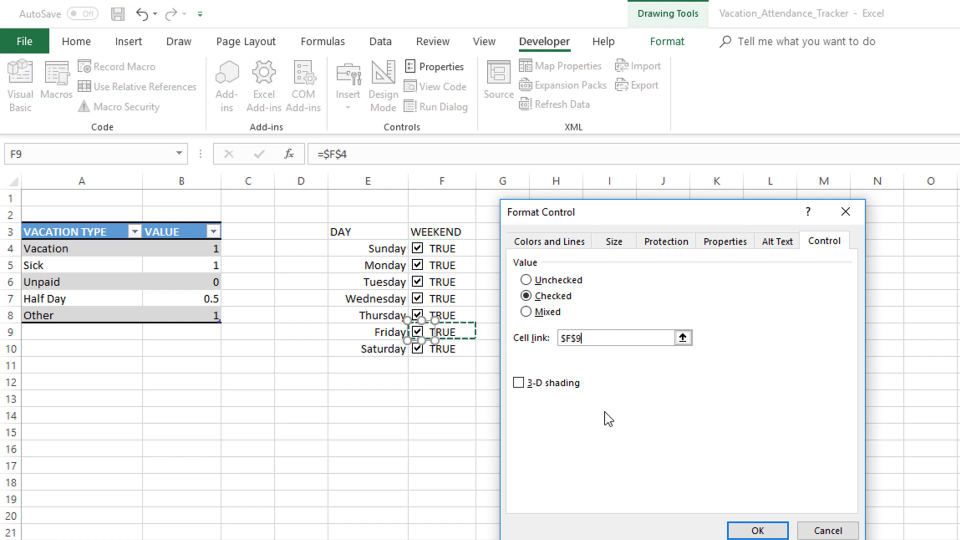
left_click(728, 528)
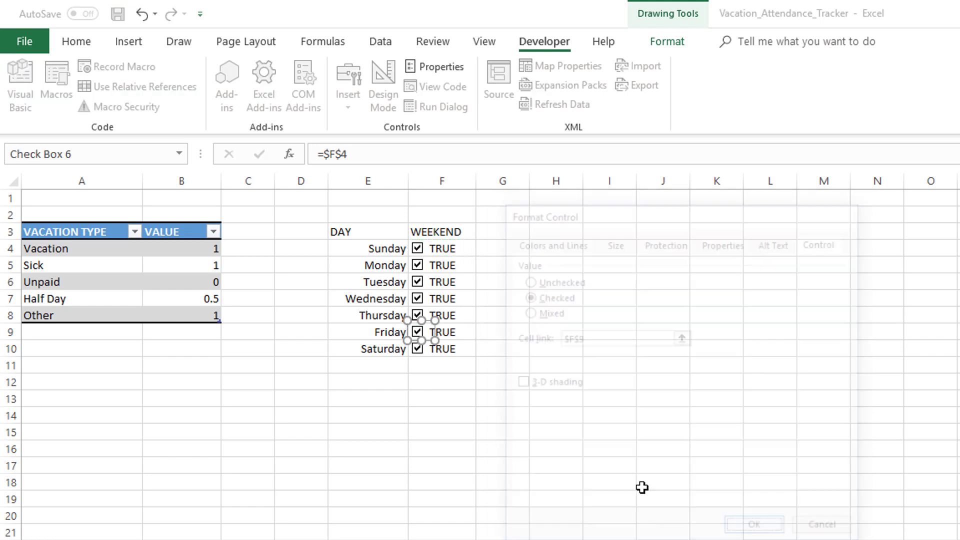
Relink Saturday's check box to cell $F$10
right_click(415, 353)
left_click(534, 475)
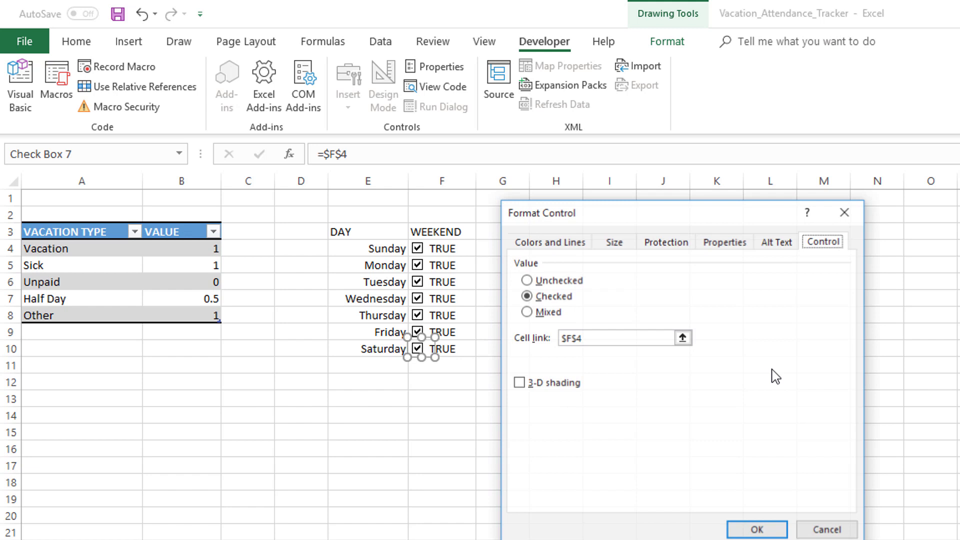
left_click(613, 338)
left_click(445, 348)
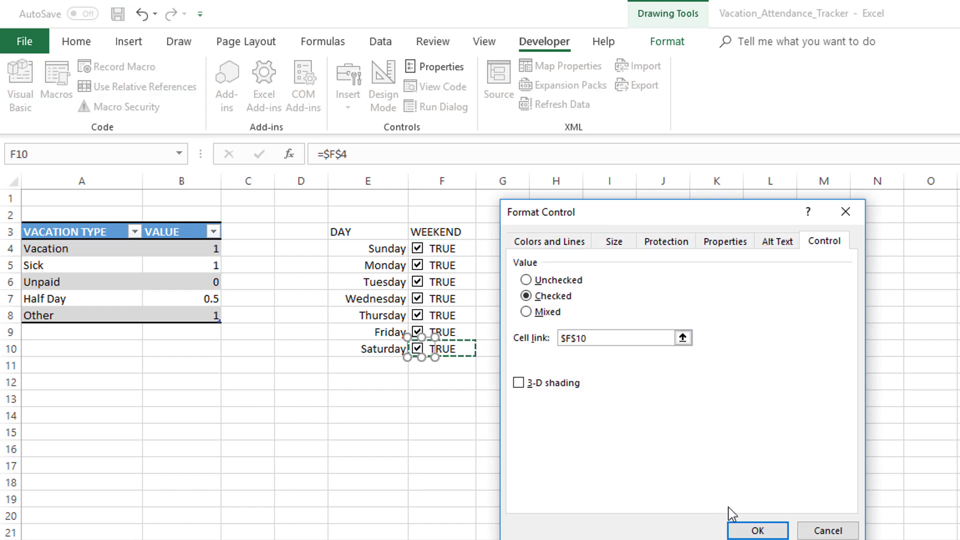
left_click(746, 530)
left_click(643, 425)
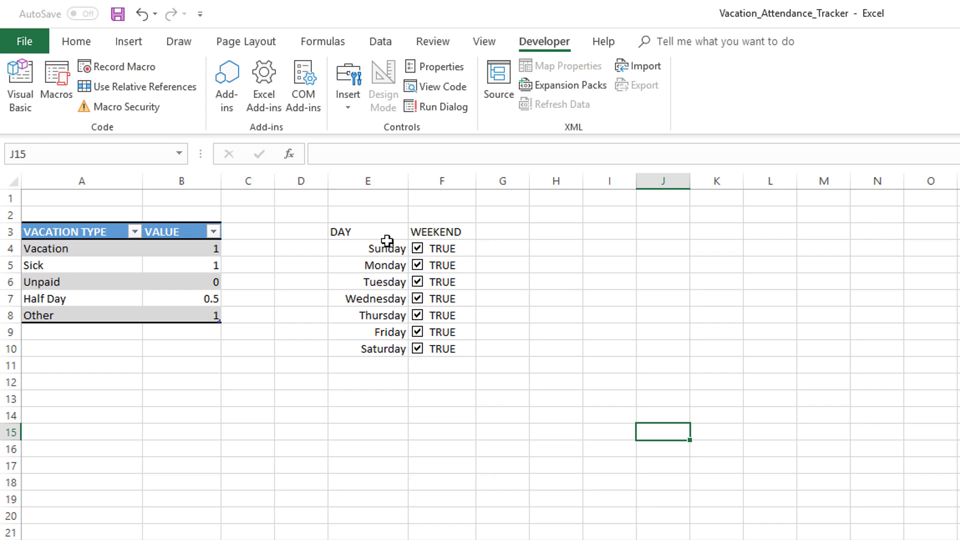
Untick the Monday to Friday check boxes so F5:F9 show FALSE
left_click(417, 266)
left_click(417, 282)
left_click(417, 298)
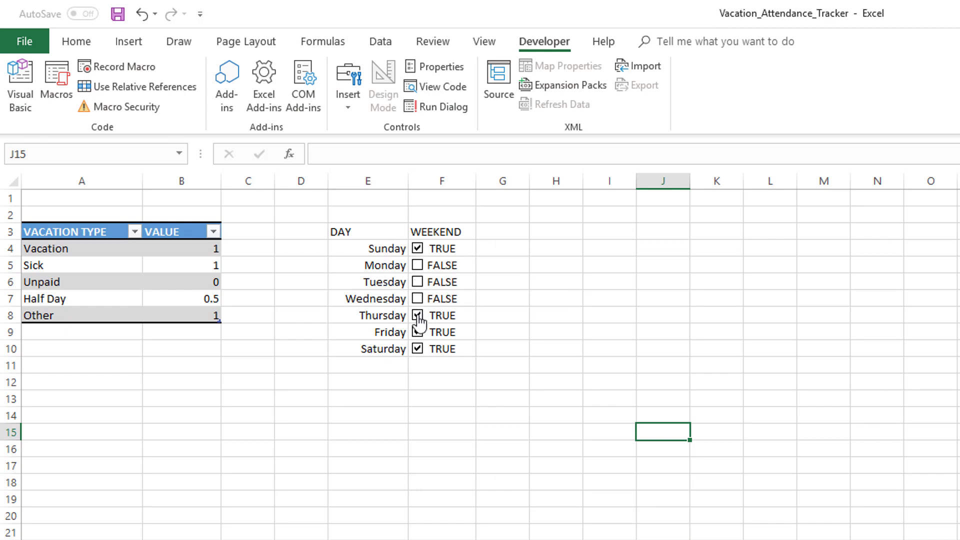
left_click(418, 315)
left_click(418, 332)
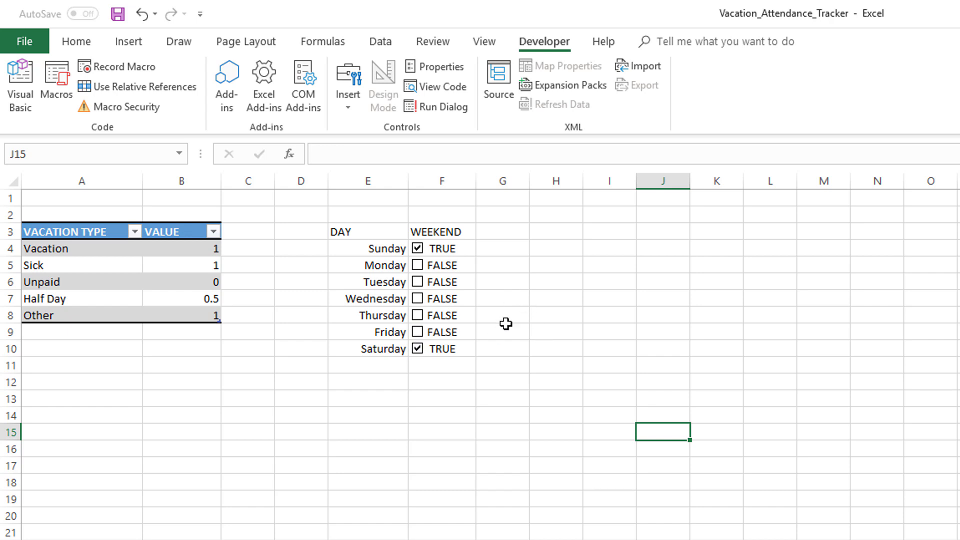
Hide the TRUE/FALSE values in F4:F10 with a white font colour
left_click_drag(465, 243, 455, 345)
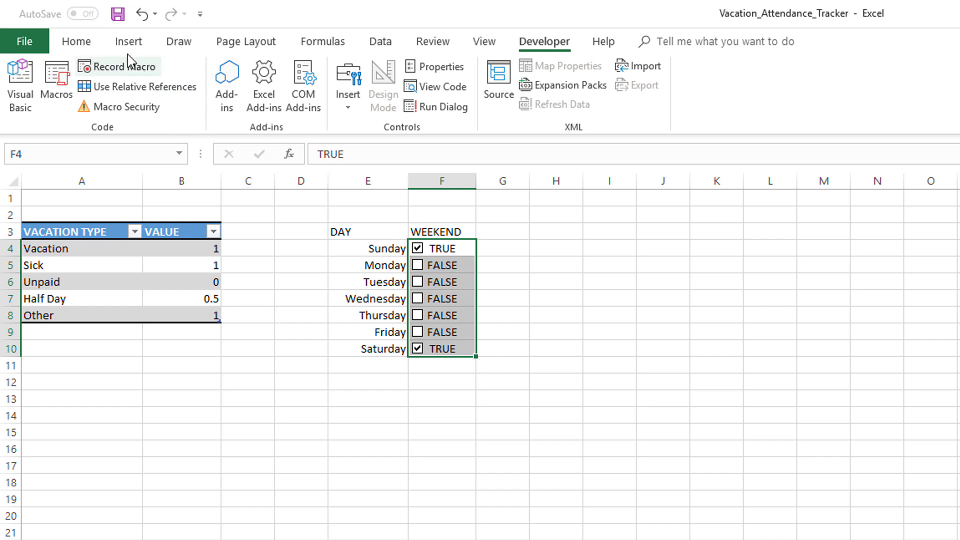
left_click(84, 44)
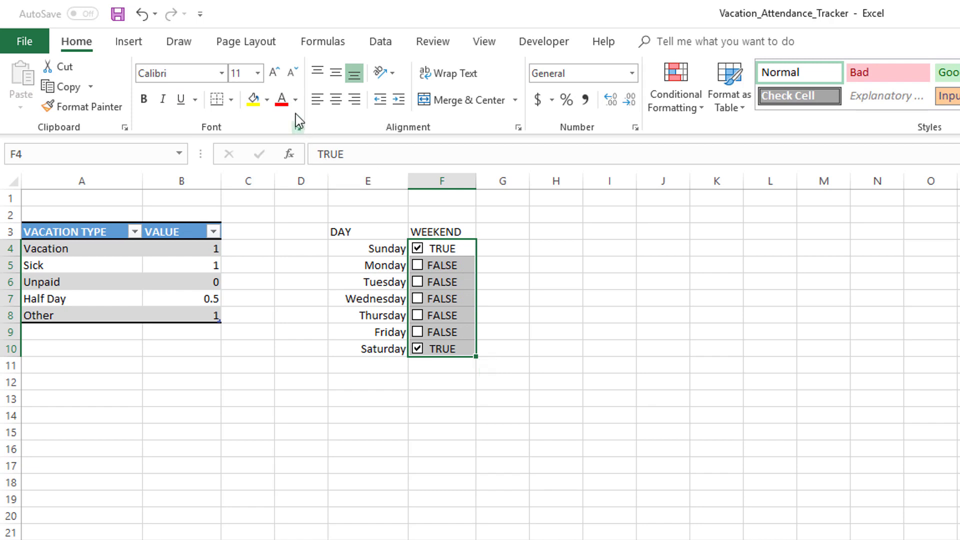
left_click(295, 100)
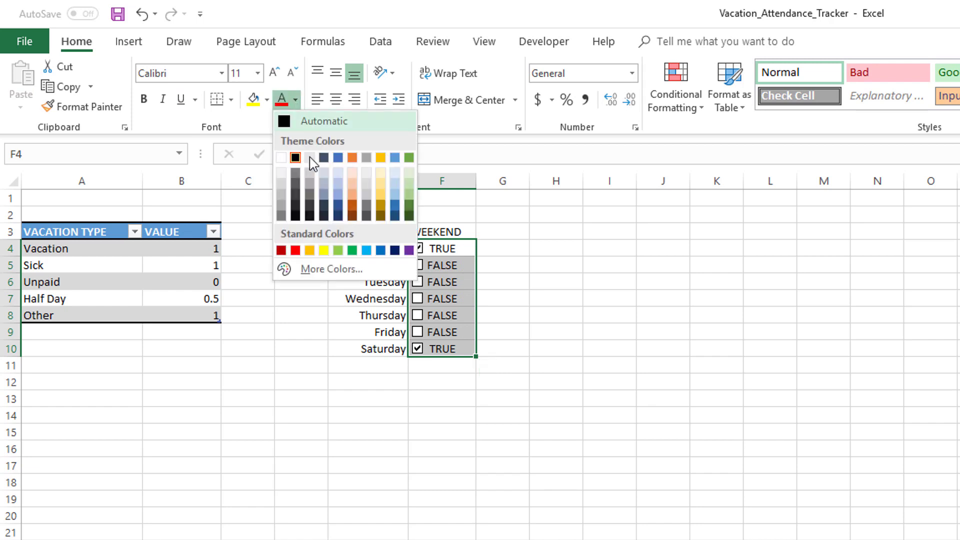
left_click(281, 158)
left_click(557, 284)
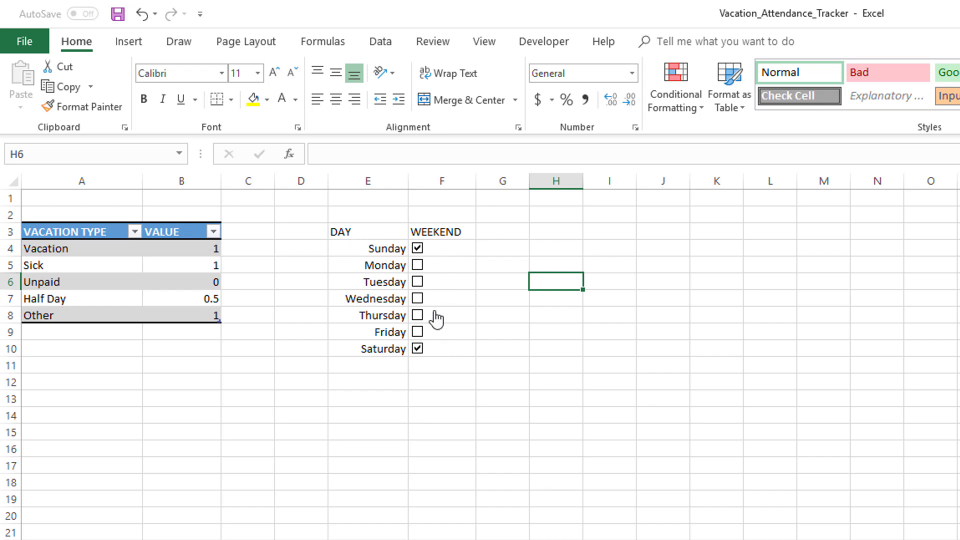
Centre the DAY and WEEKEND headers in E3:F3
left_click_drag(399, 225, 425, 225)
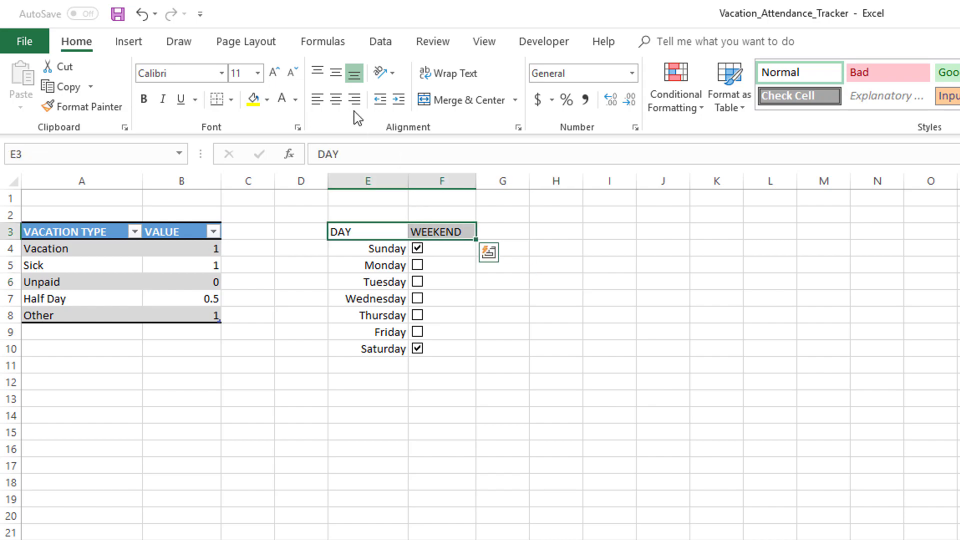
left_click(336, 100)
left_click(458, 404)
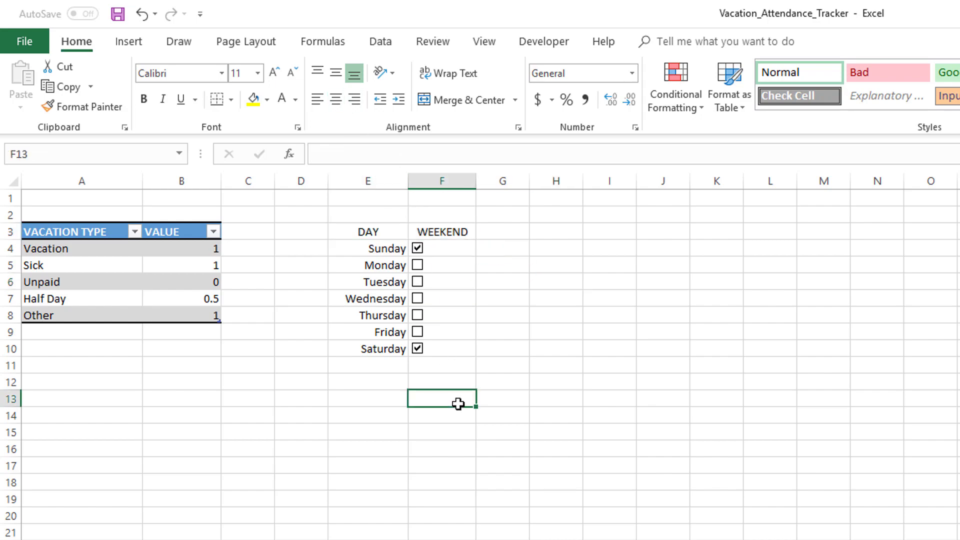